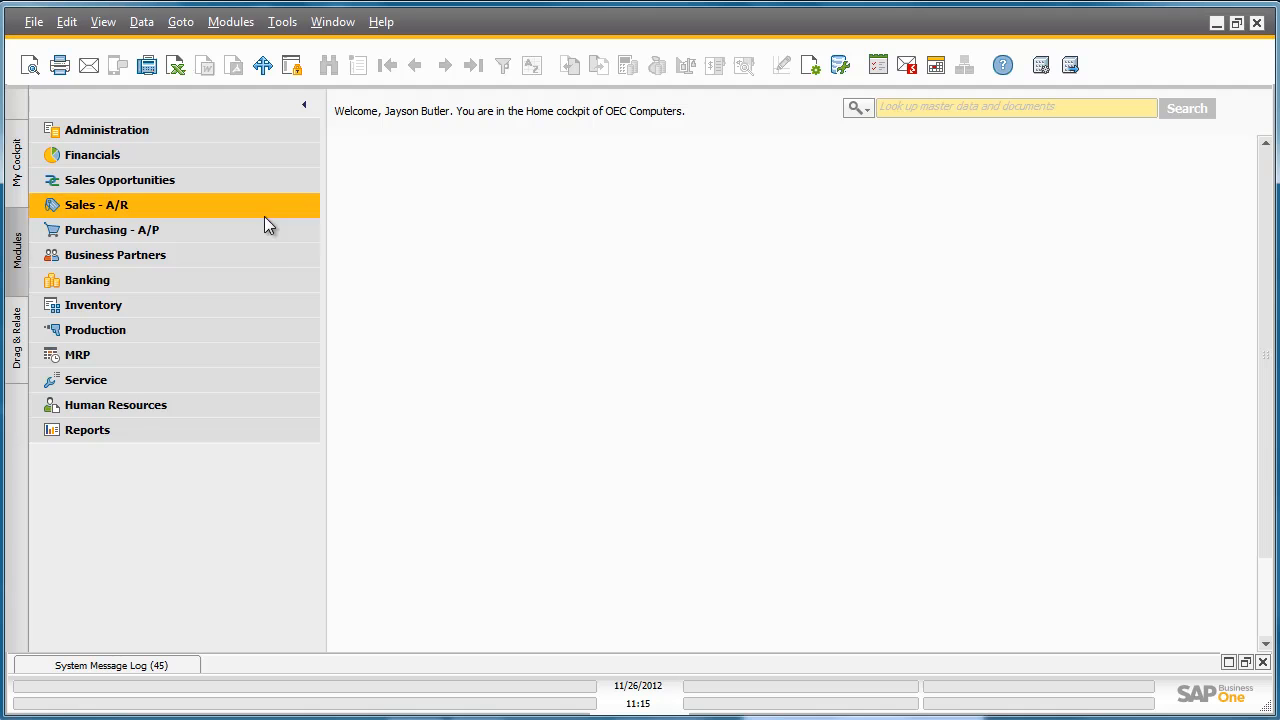
Open a new purchase request and set its required date to 12/07/2012.
left_click(215, 230)
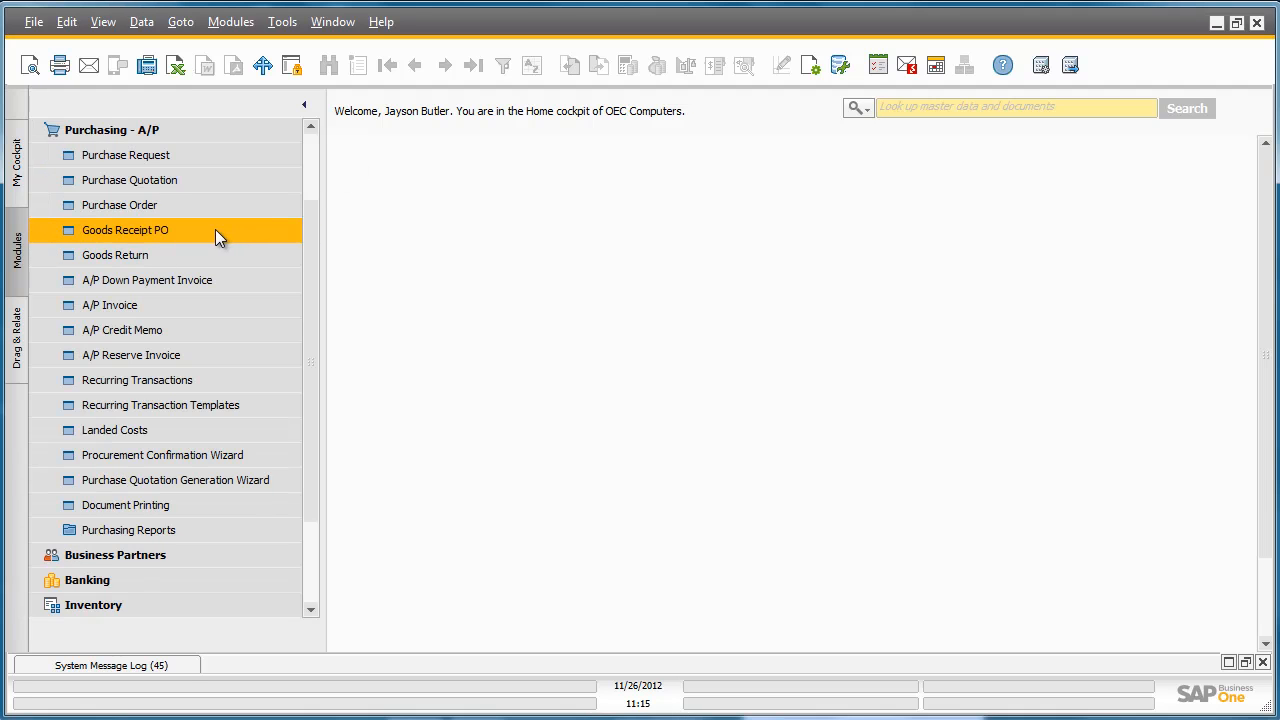
left_click(143, 162)
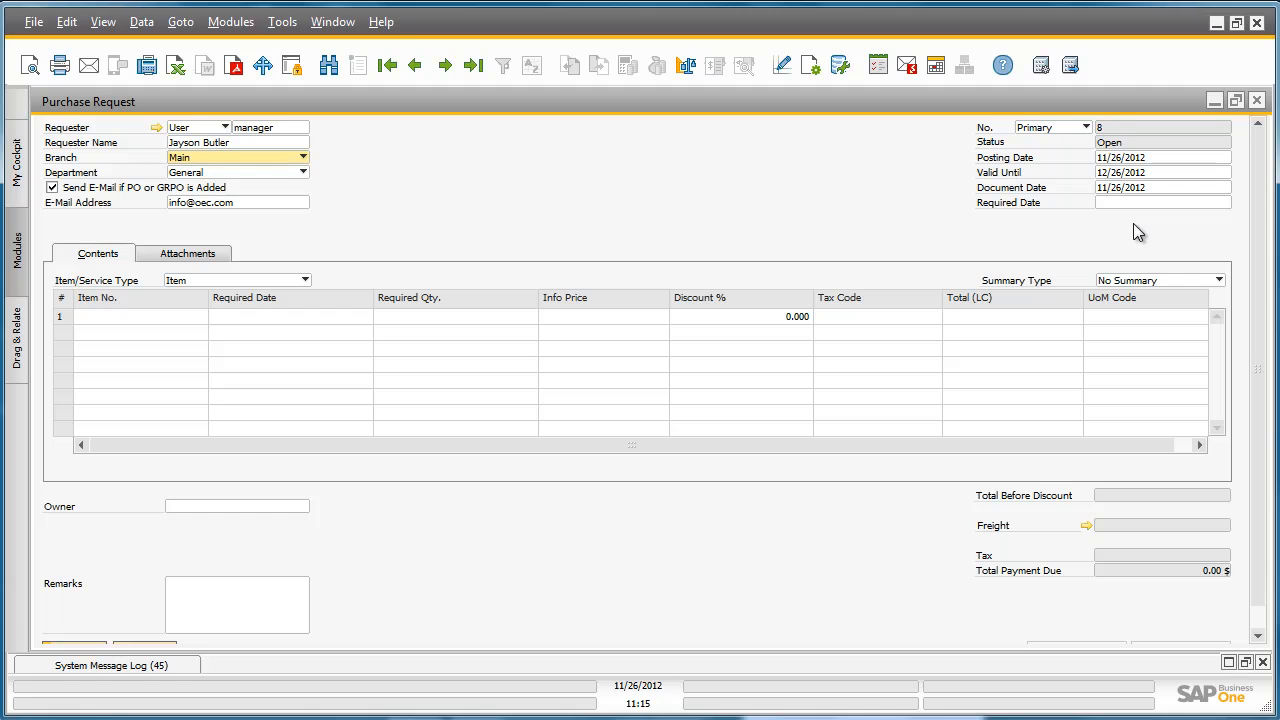
left_click(1174, 201)
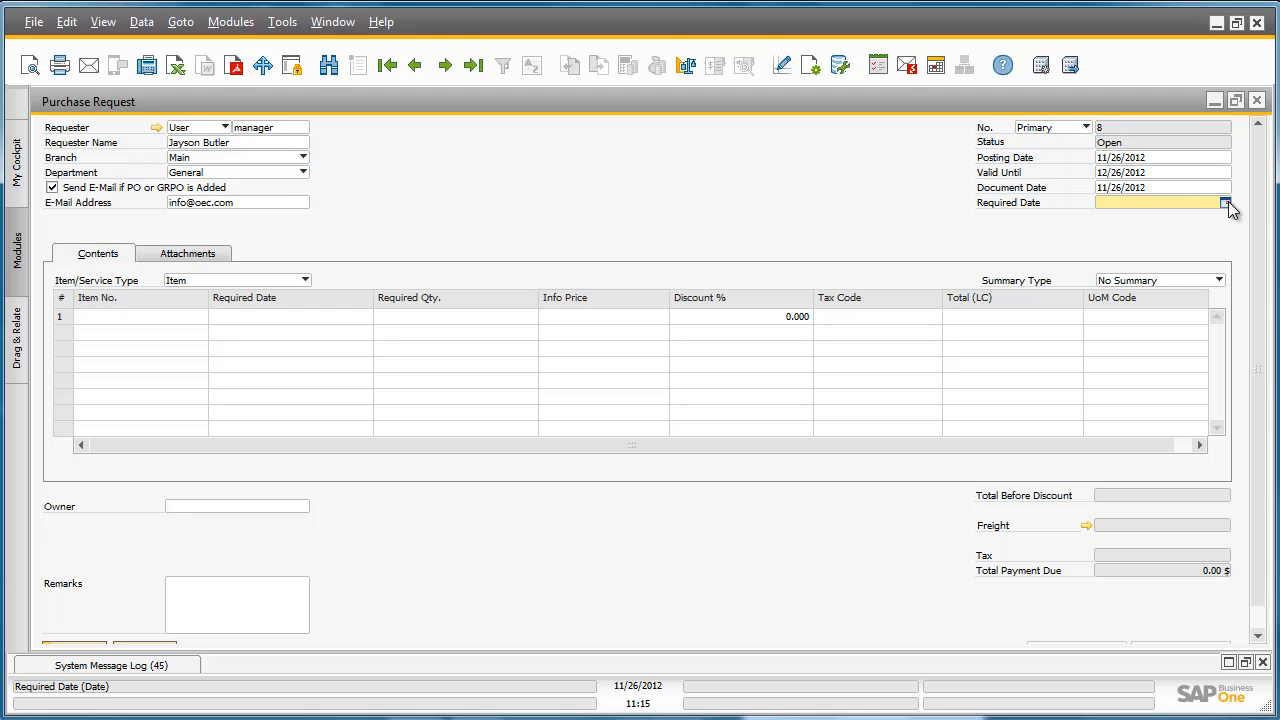
left_click(1226, 203)
left_click(1189, 229)
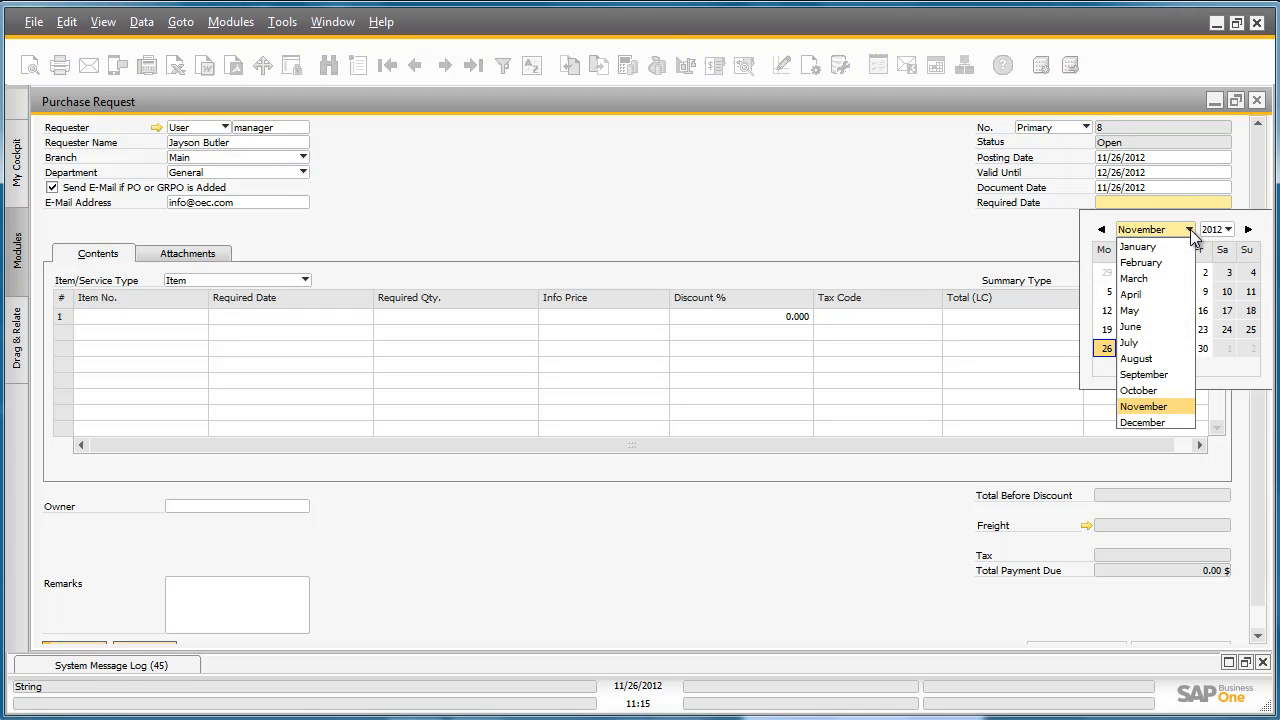
left_click(1175, 416)
left_click(1205, 291)
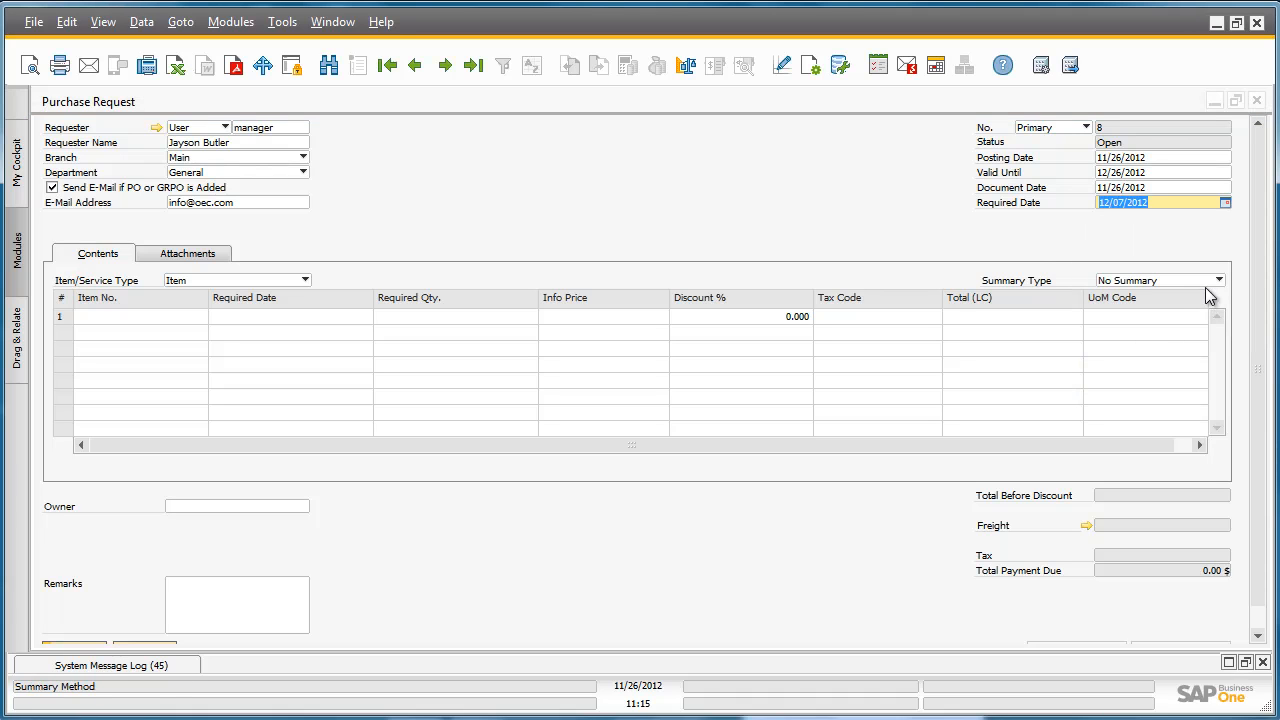
Add item Z00001, Apple iPad 64GB Black, to the first line of the purchase request with a required quantity of 3.
left_click(175, 311)
left_click(201, 316)
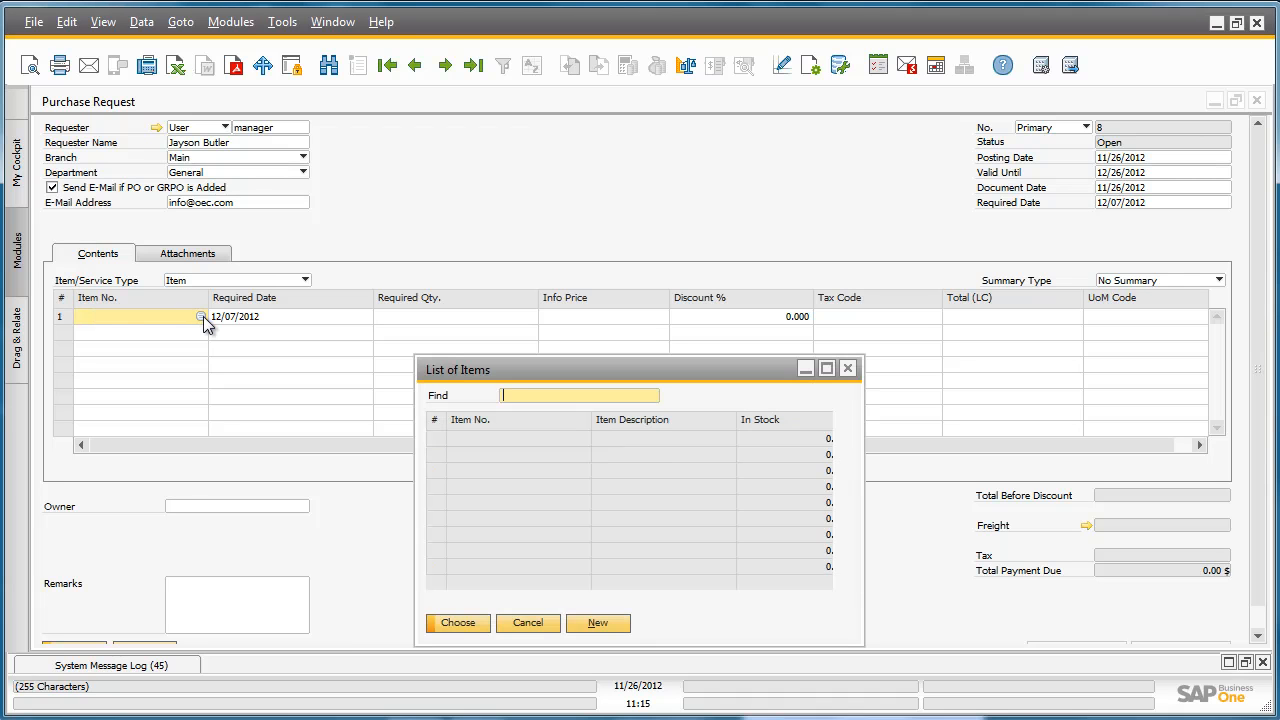
left_click(697, 425)
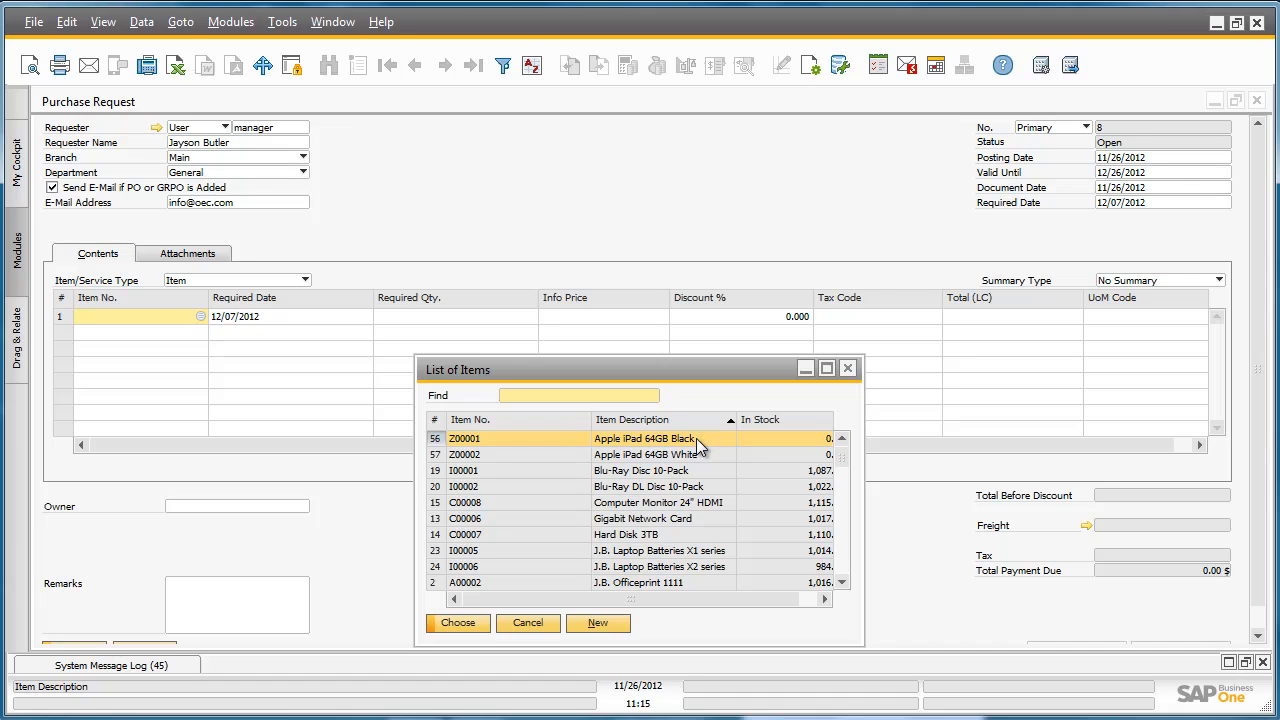
double_click(696, 438)
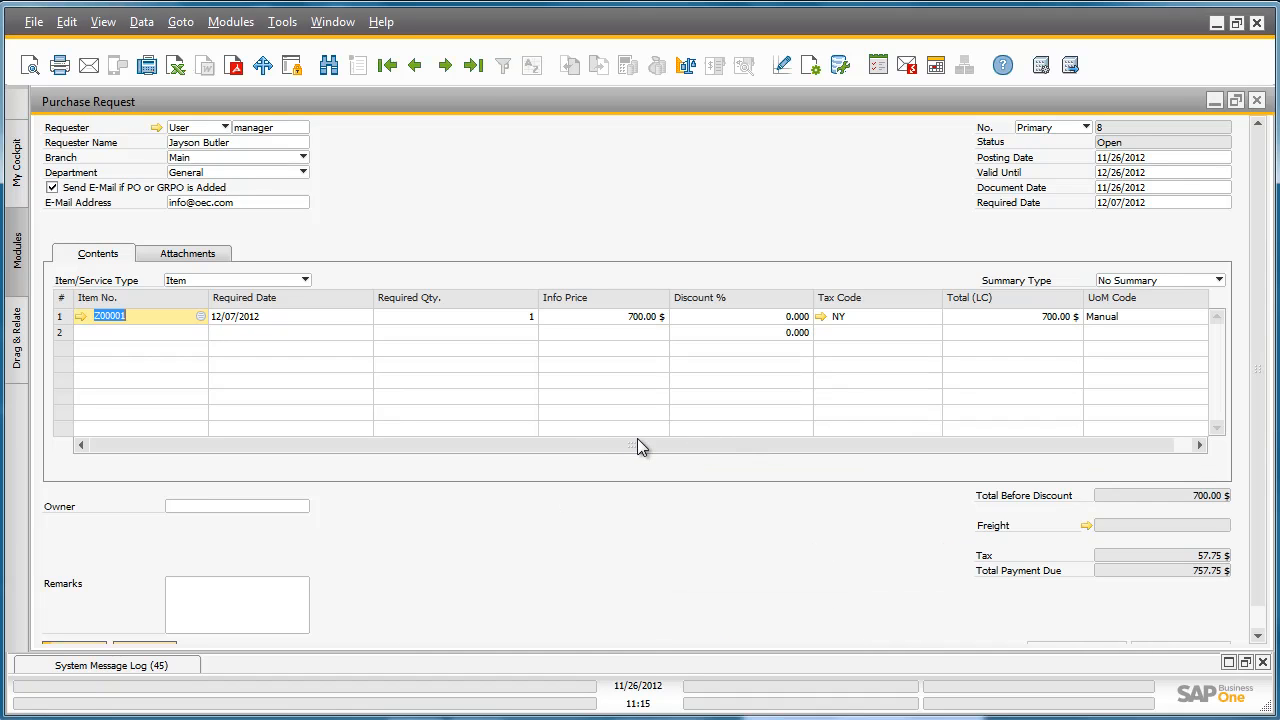
left_click(477, 320)
type("3")
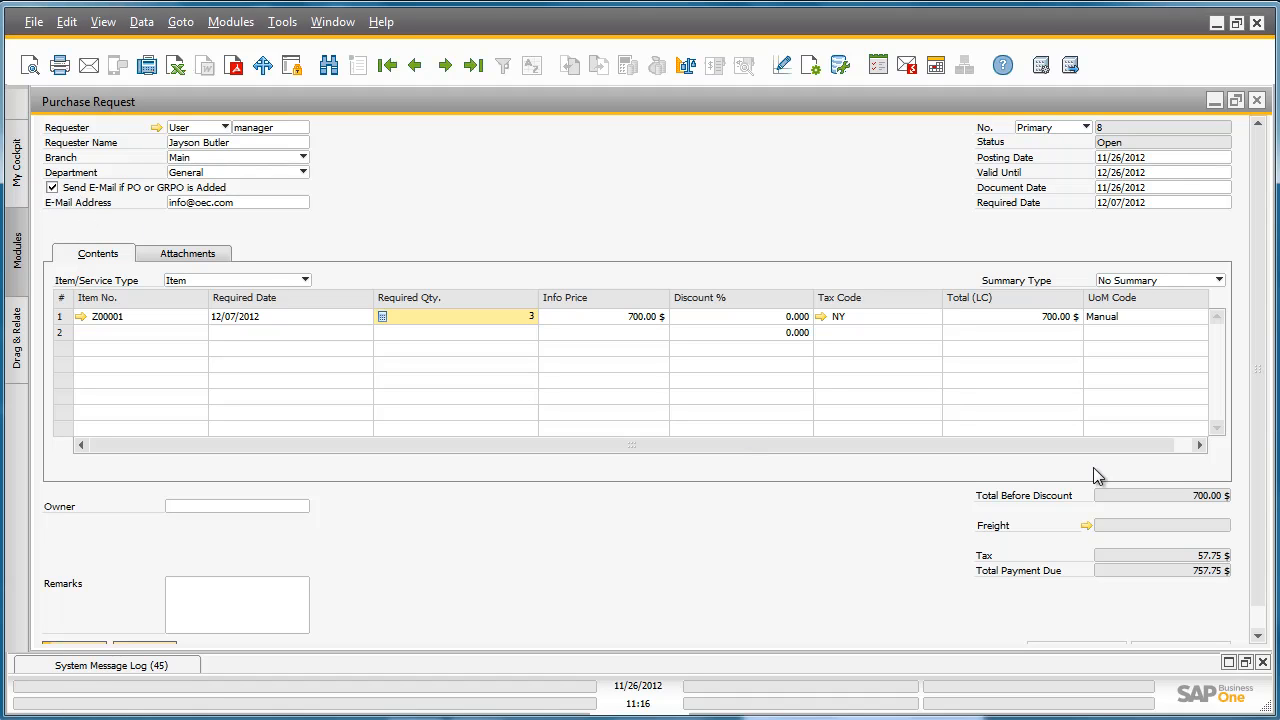
Submit the purchase request for authorization with the remark "Please approve" and close the request form.
scroll(1260, 480, "down", 1)
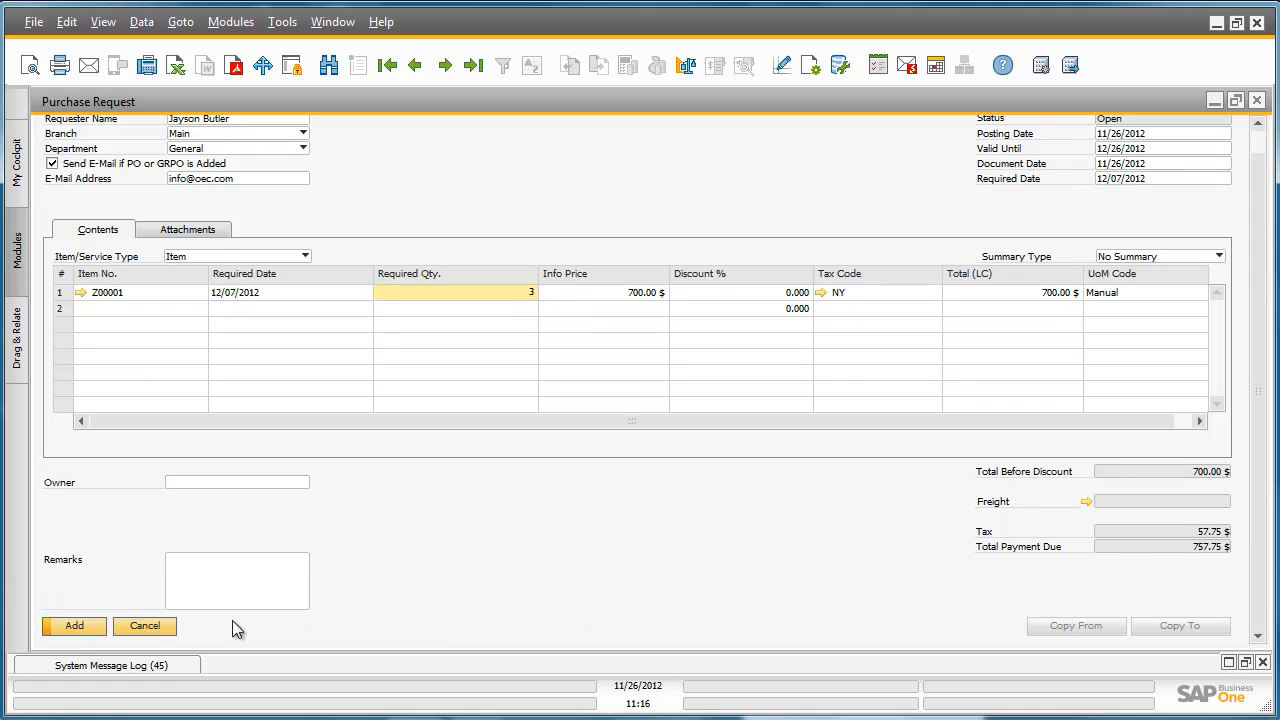
left_click(90, 631)
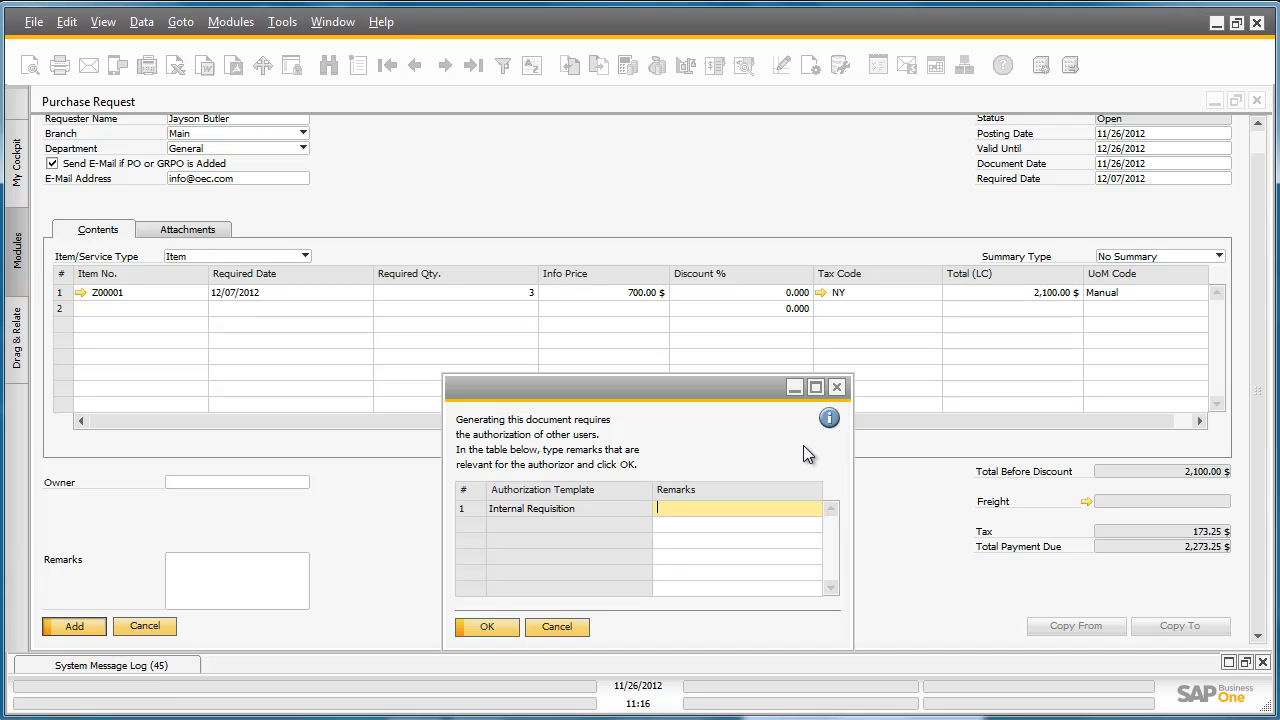
type("Please approve")
left_click(470, 626)
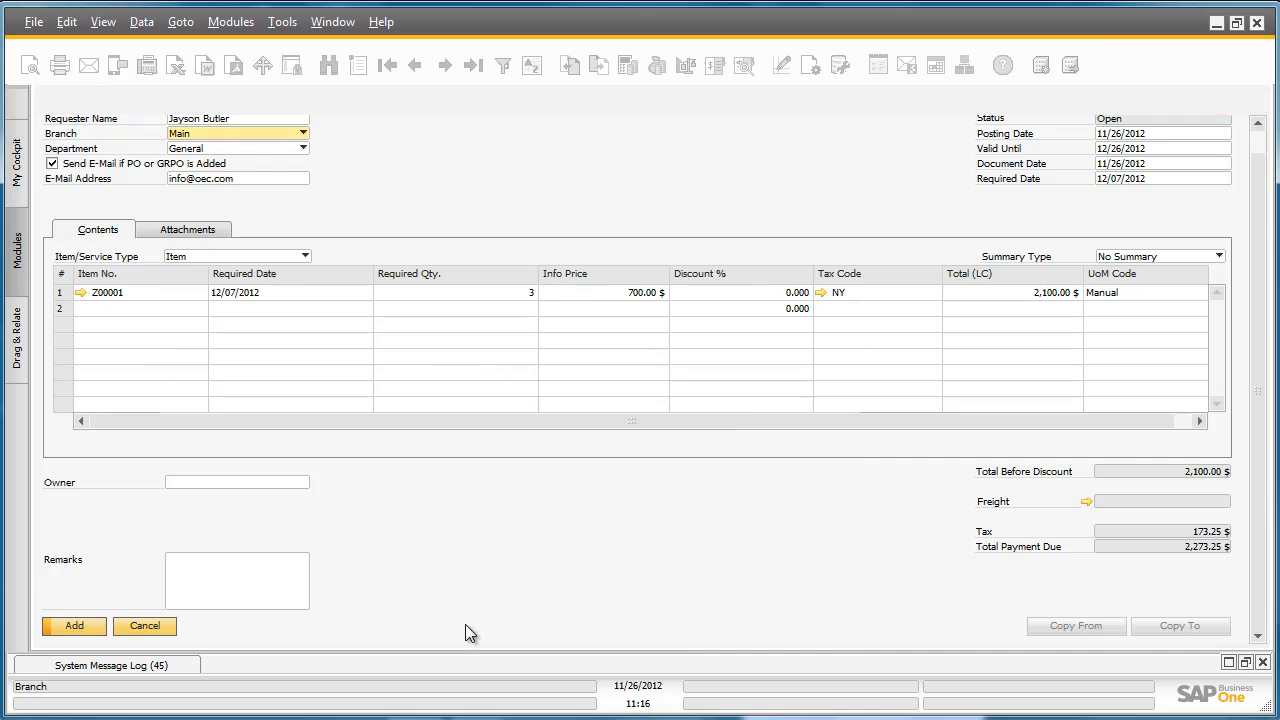
left_click(1256, 101)
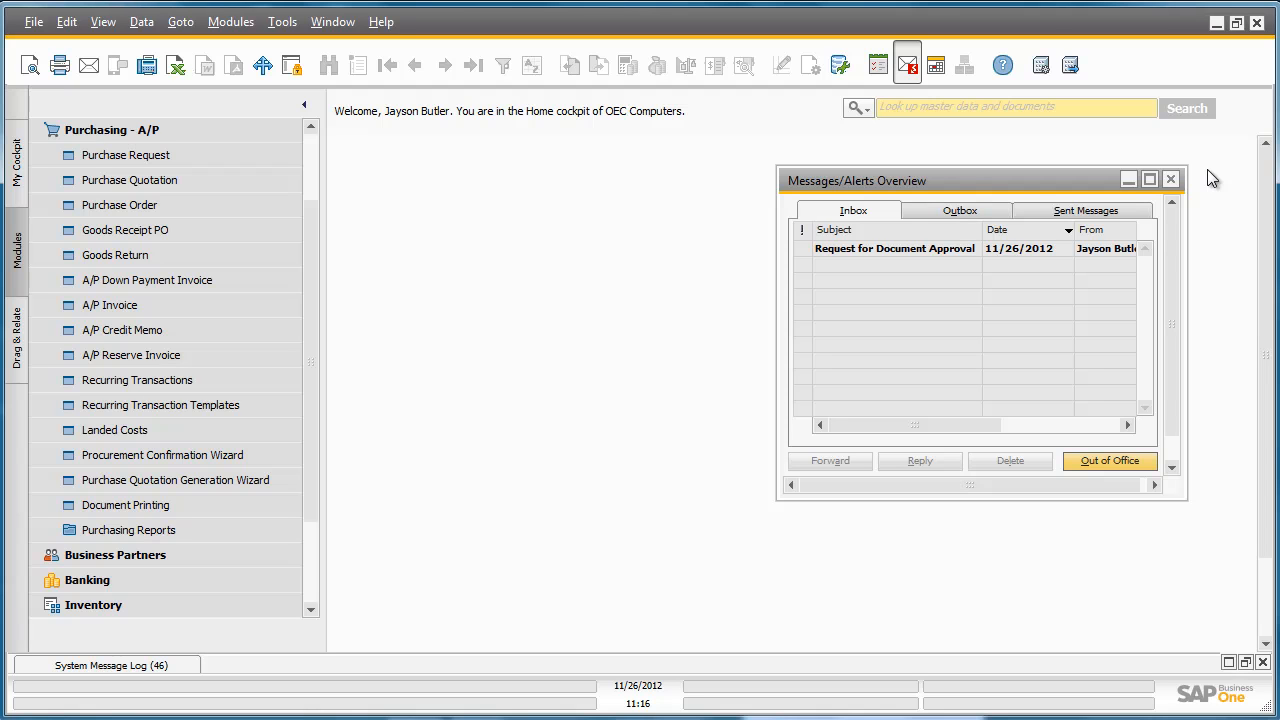
Open the document approval request from the message inbox and set its decision to Approved.
left_click(951, 249)
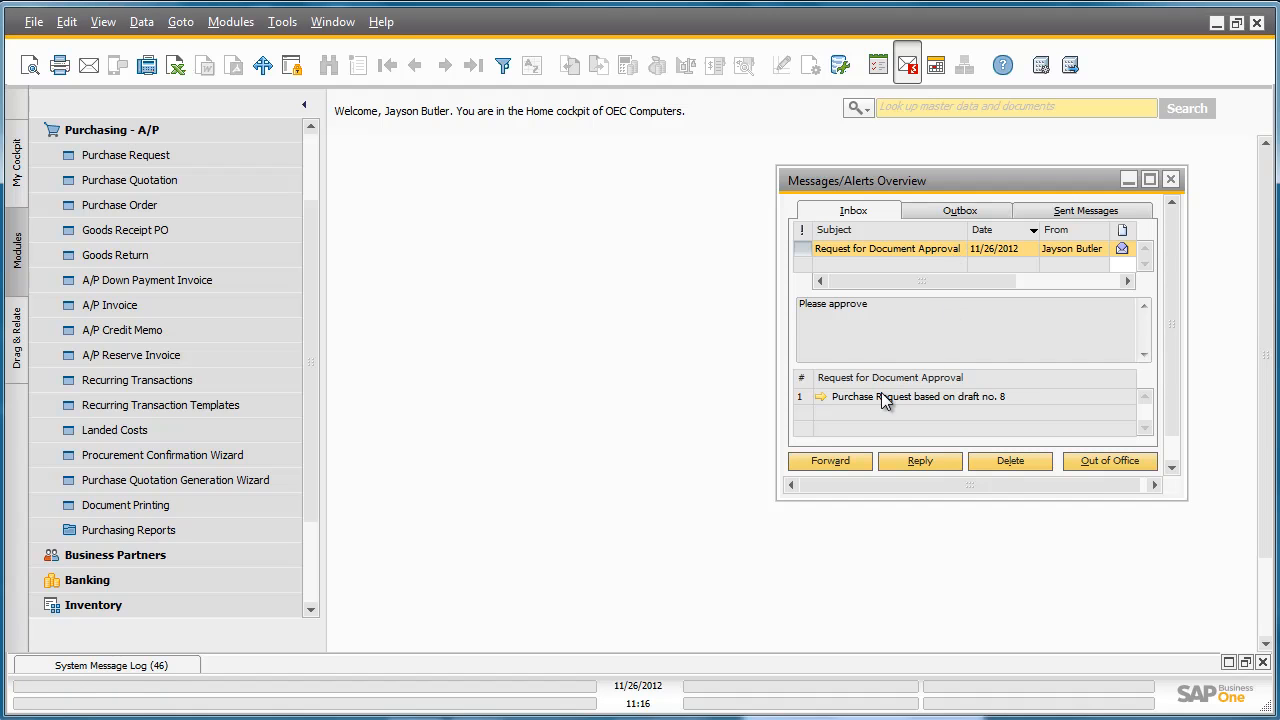
left_click(820, 396)
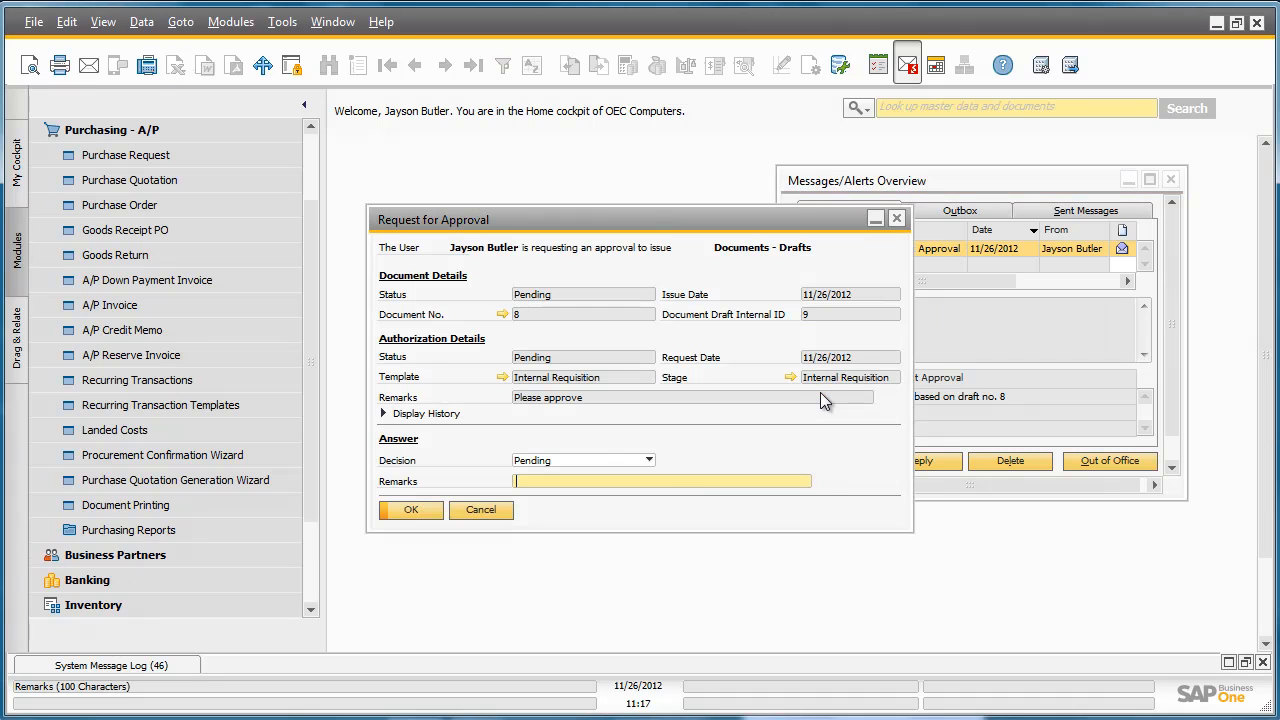
left_click(571, 457)
left_click(564, 491)
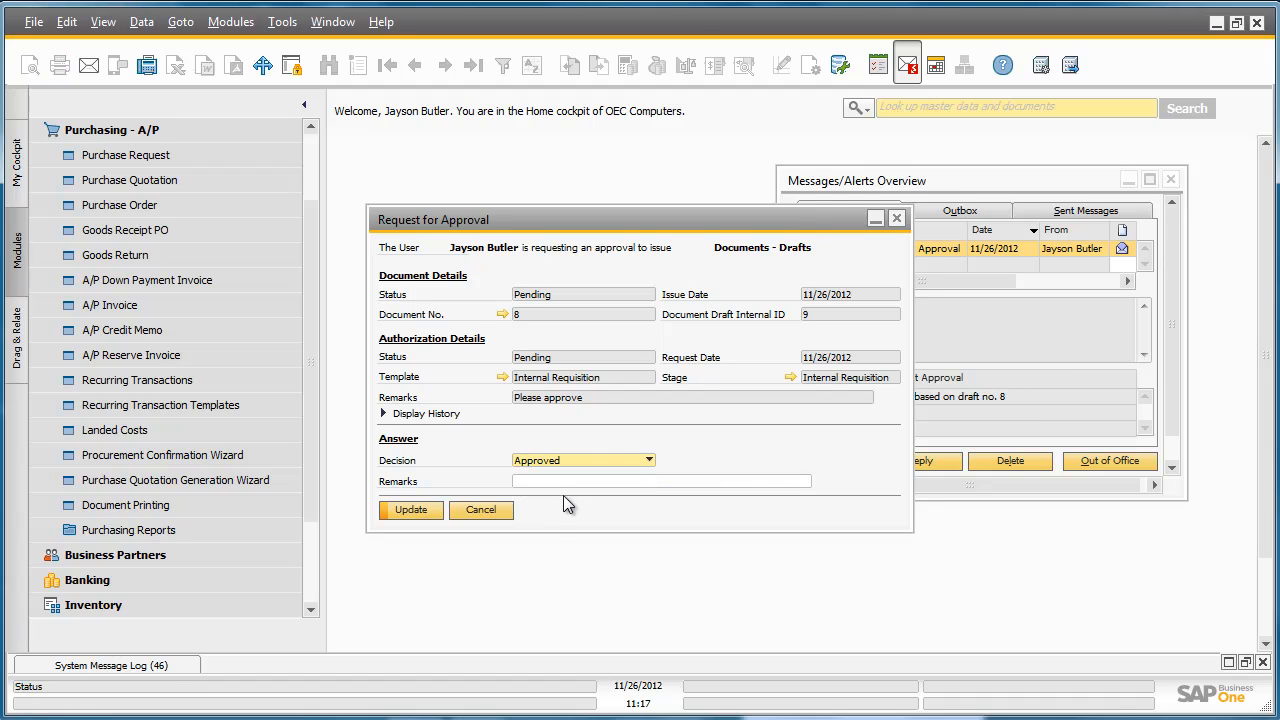
left_click(411, 510)
left_click(411, 510)
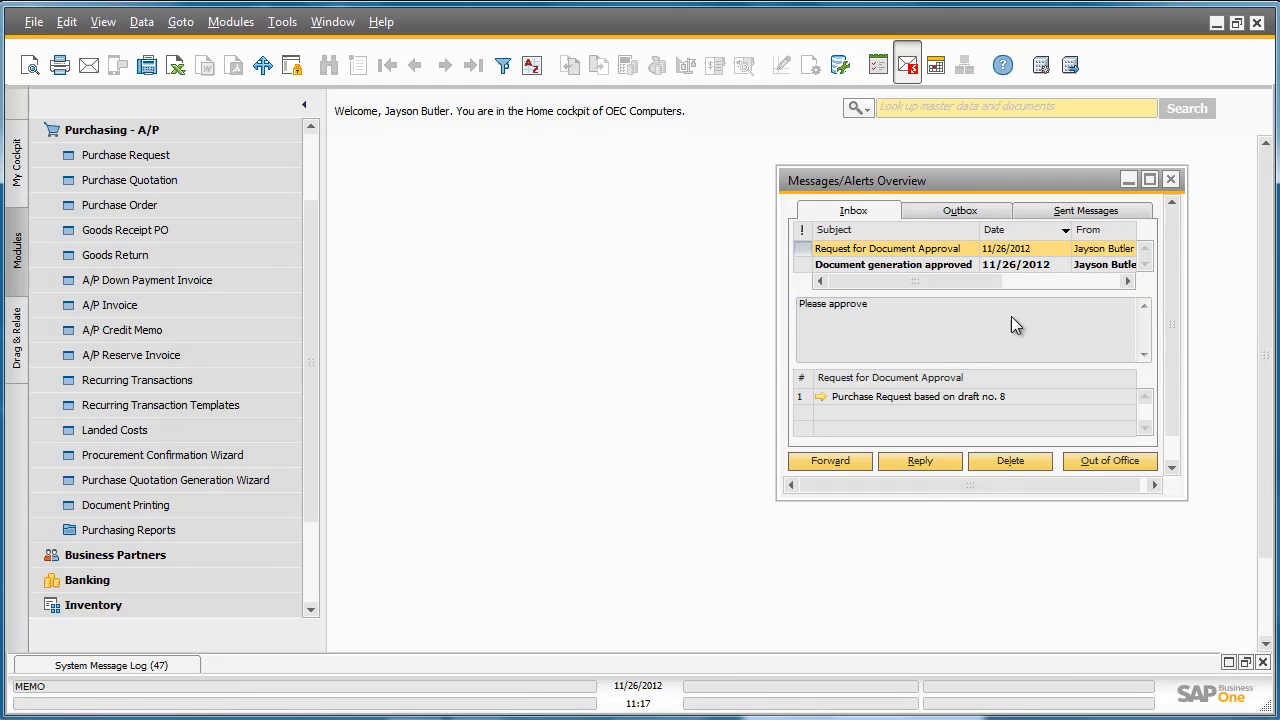
Open the approved purchase request draft from the approval message and add it as a document.
left_click(822, 266)
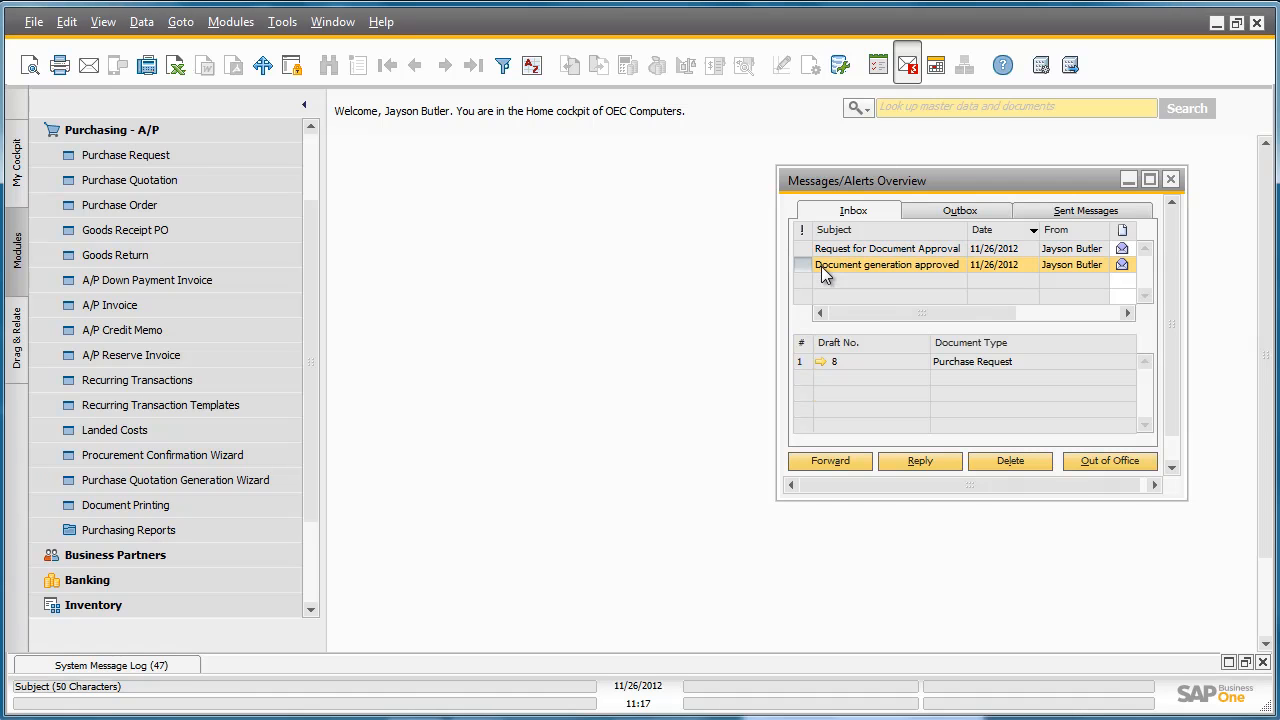
left_click(819, 362)
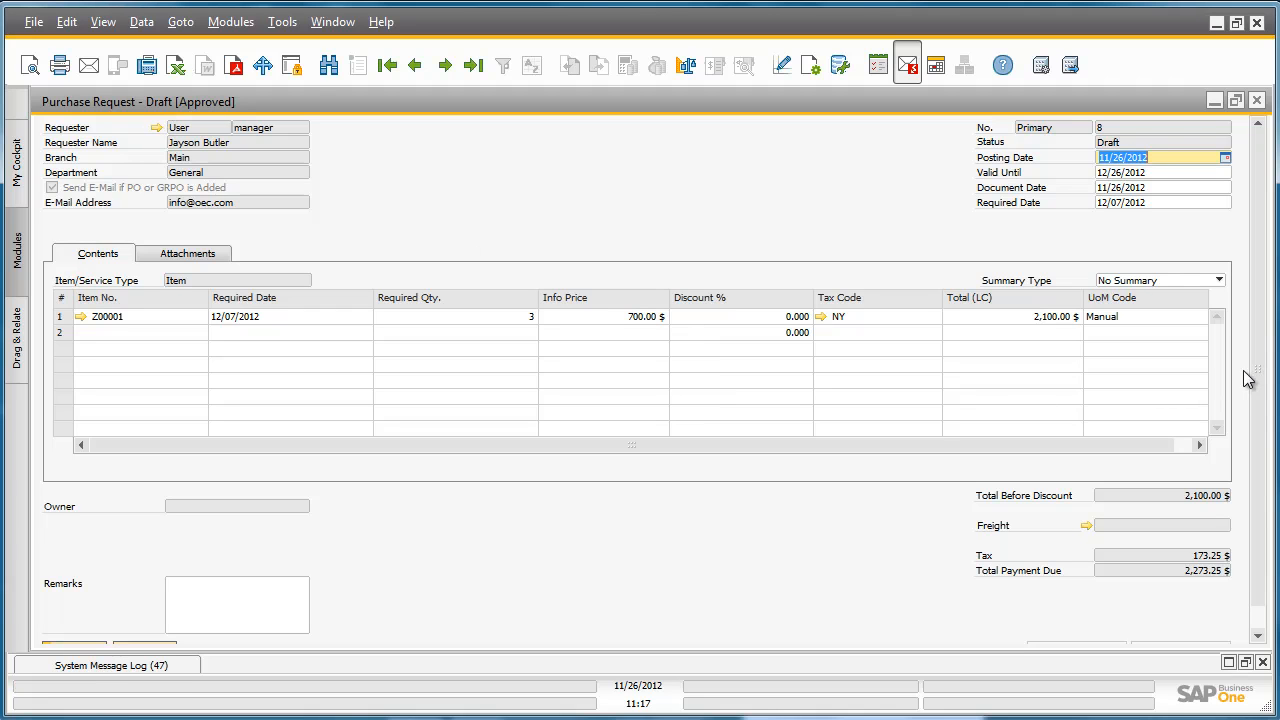
scroll(1250, 390, "down", 2)
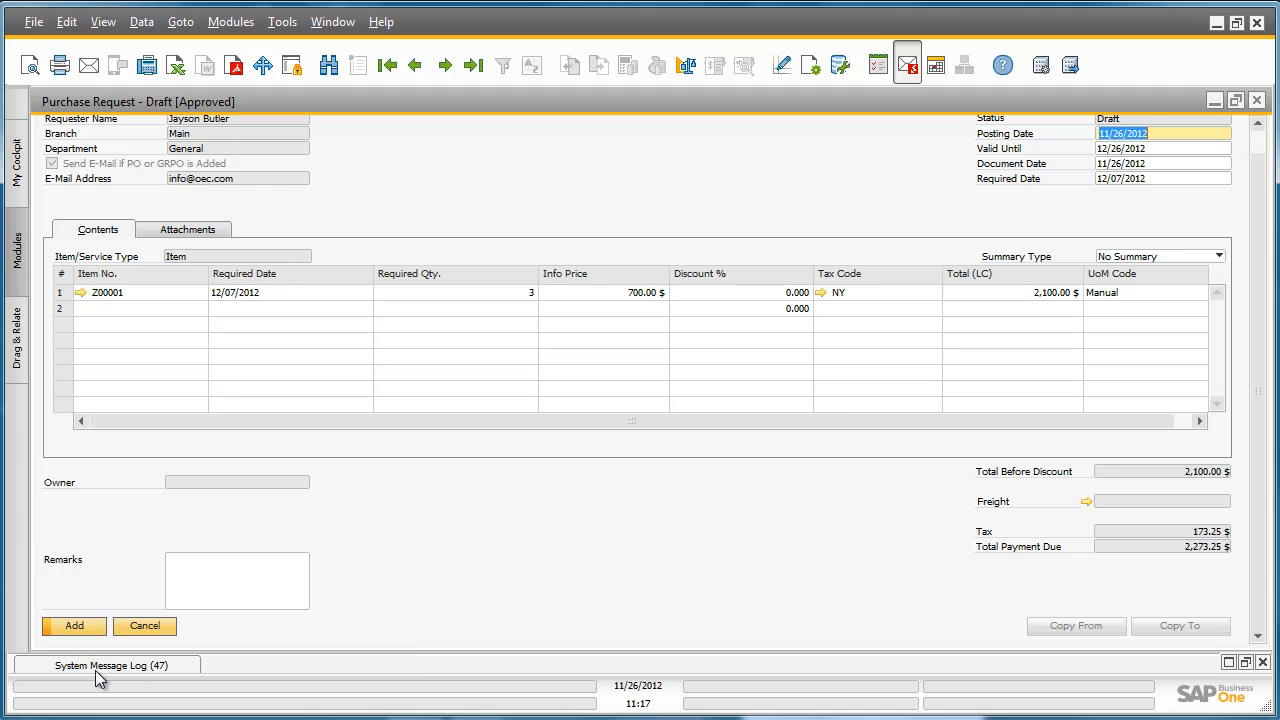
left_click(64, 630)
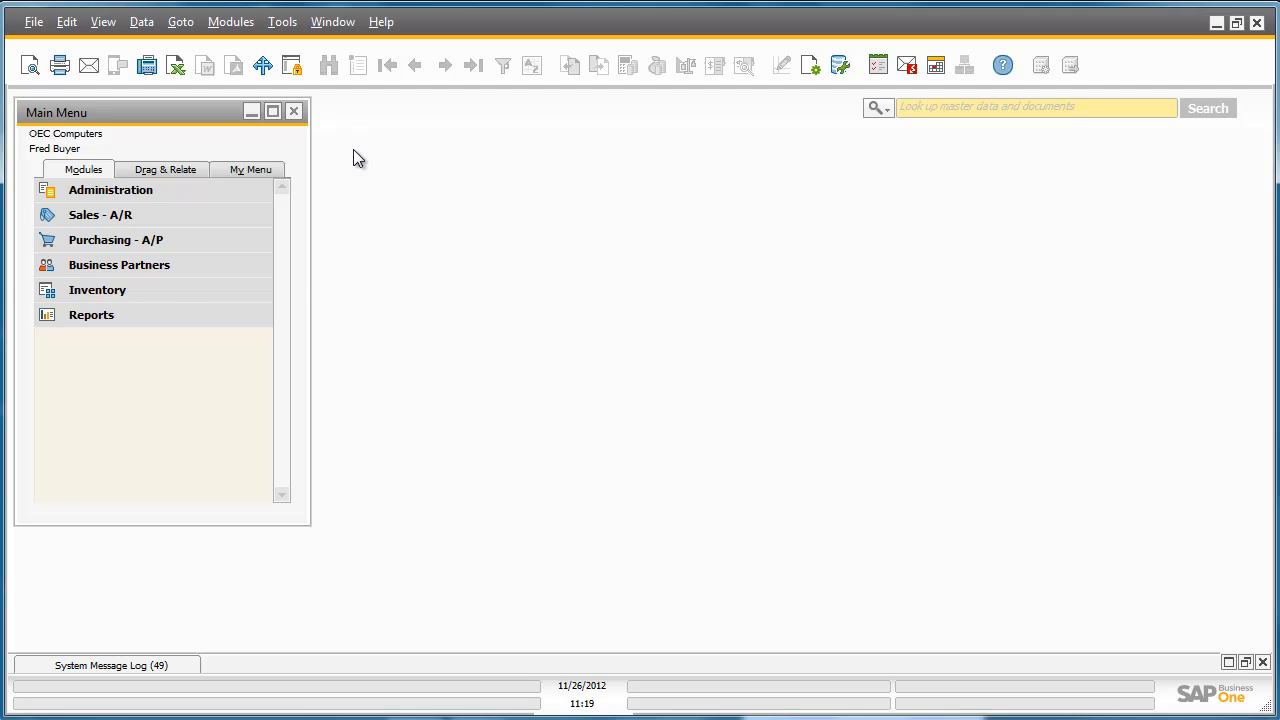
Run the Purchase Request Report with the default selection criteria for open purchase requests only.
left_click(179, 243)
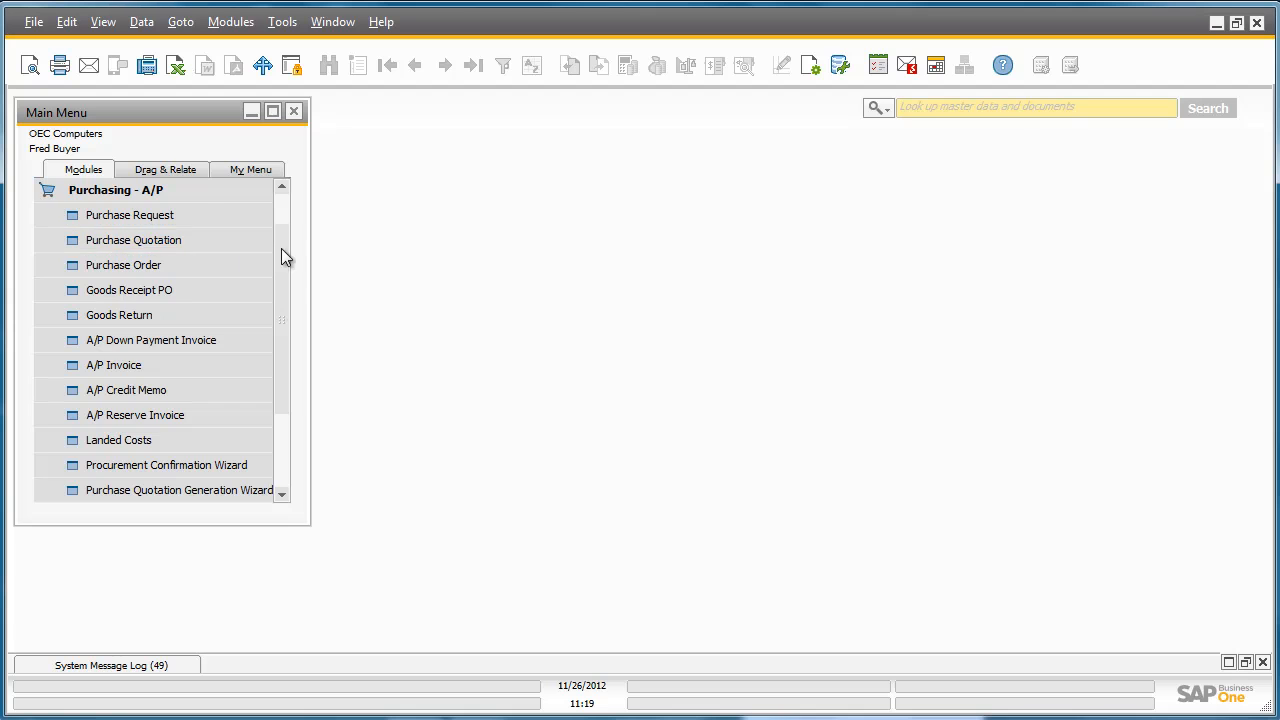
left_click_drag(281, 250, 277, 335)
left_click(232, 414)
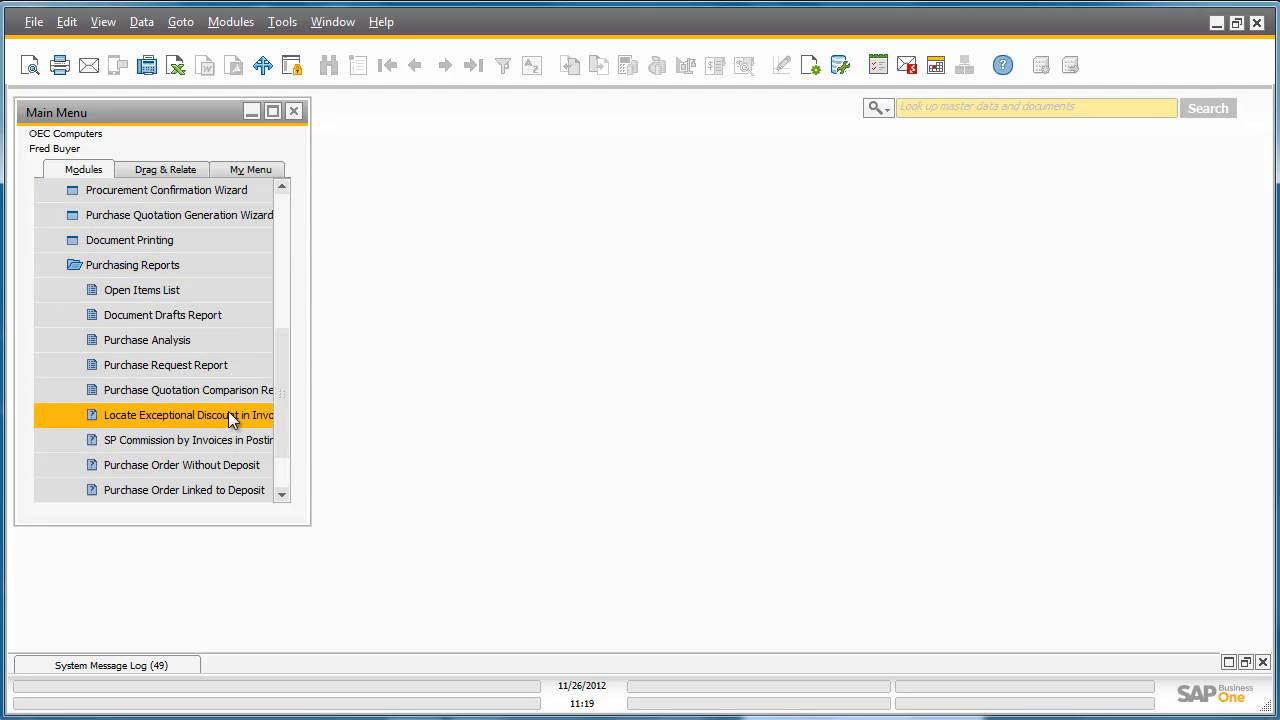
left_click(215, 370)
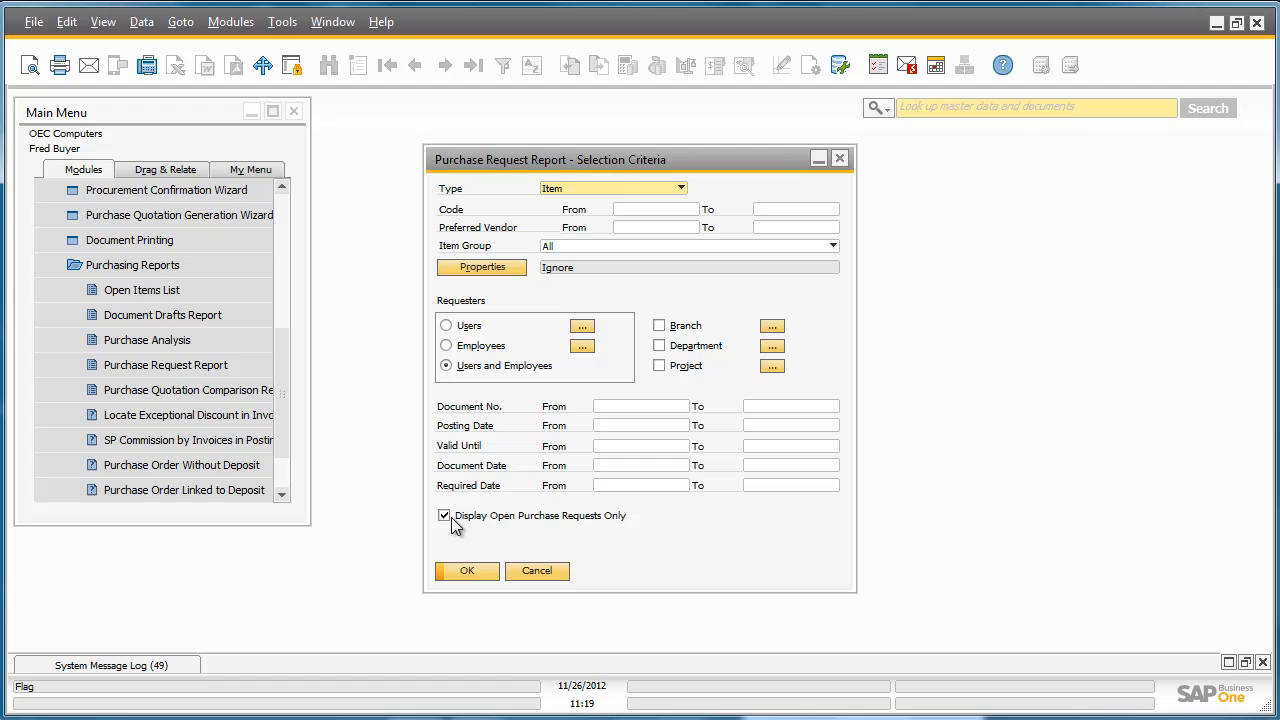
left_click(464, 565)
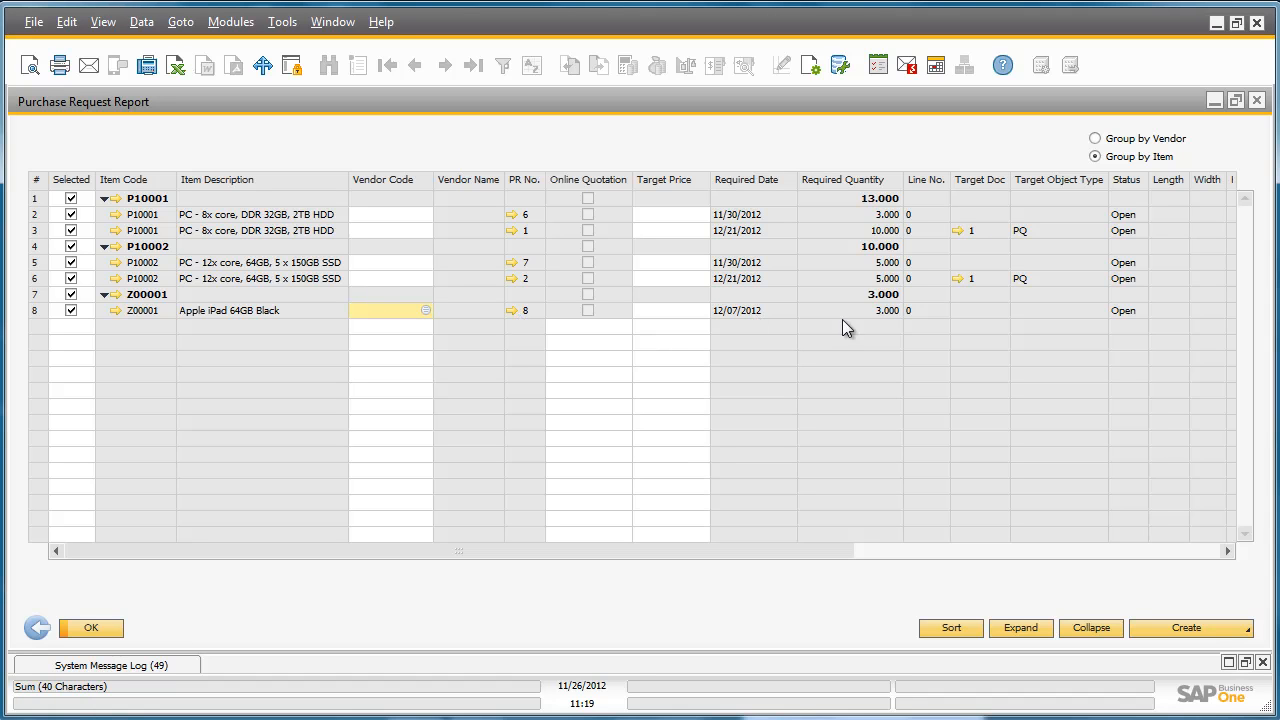
Review the remaining report columns and look up the alternative items for item Z00001.
left_click_drag(812, 549, 1172, 548)
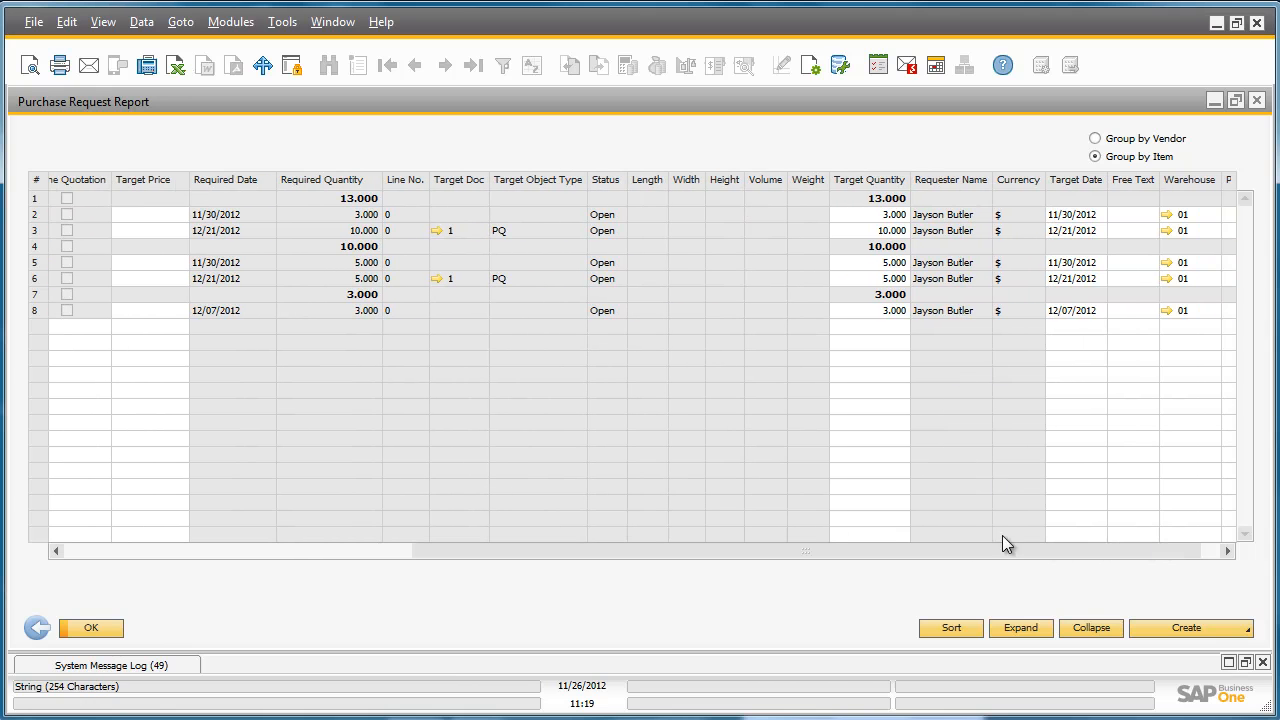
left_click_drag(1002, 552, 439, 555)
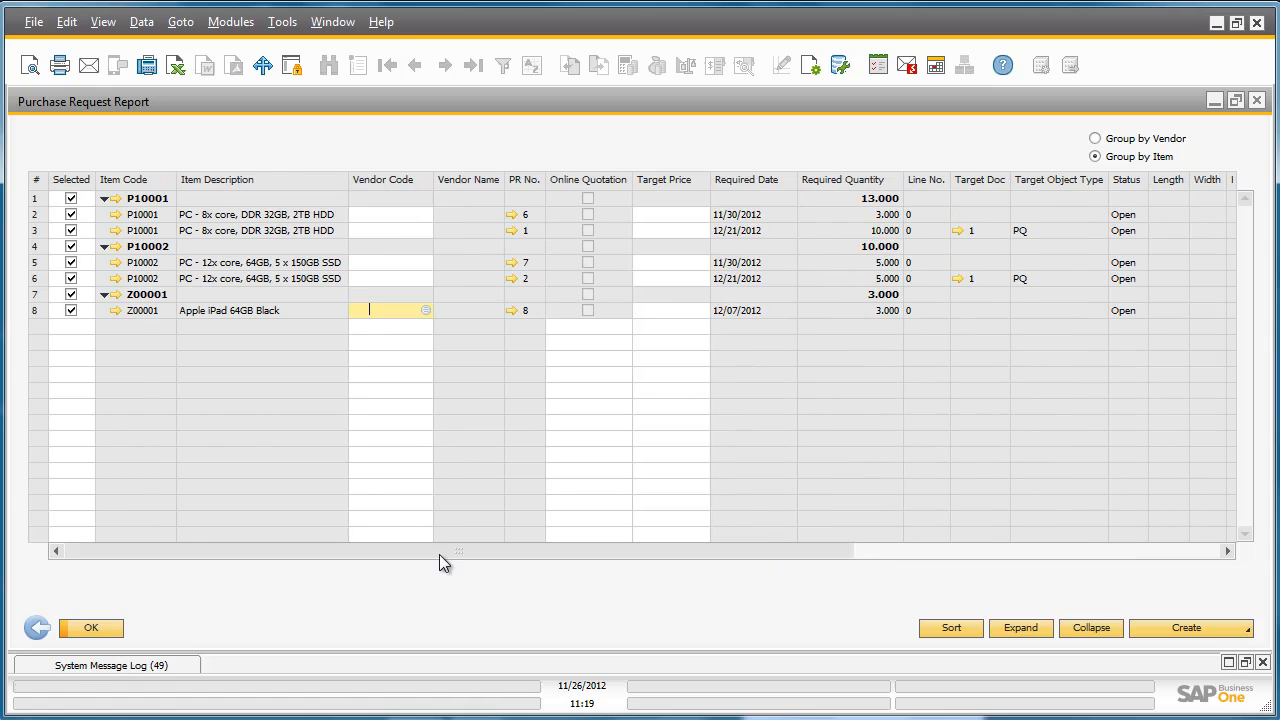
right_click(147, 303)
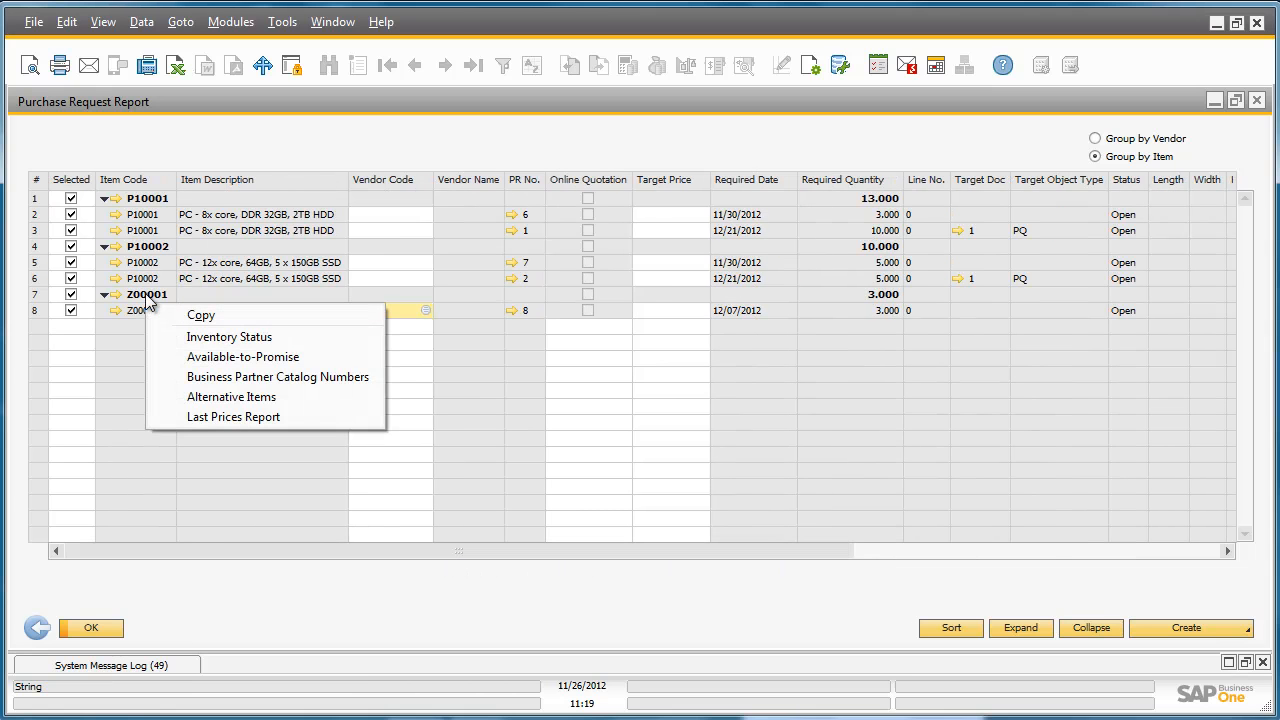
left_click(304, 398)
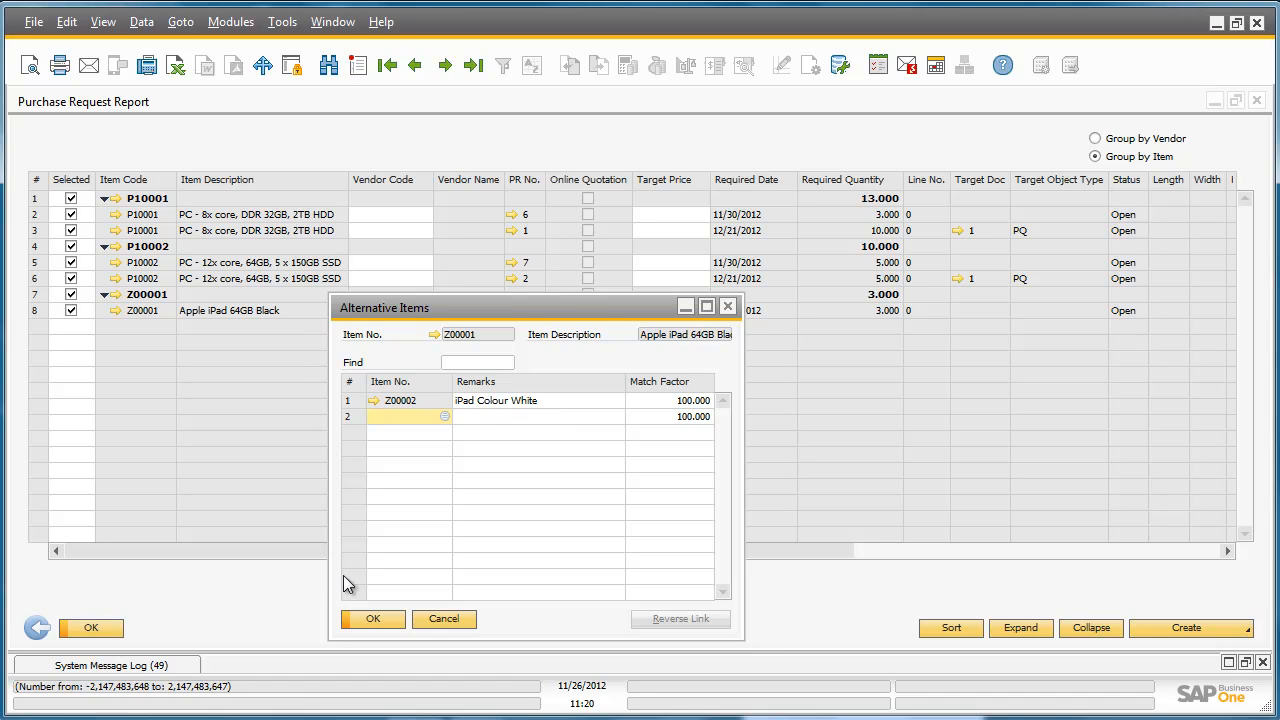
left_click(382, 617)
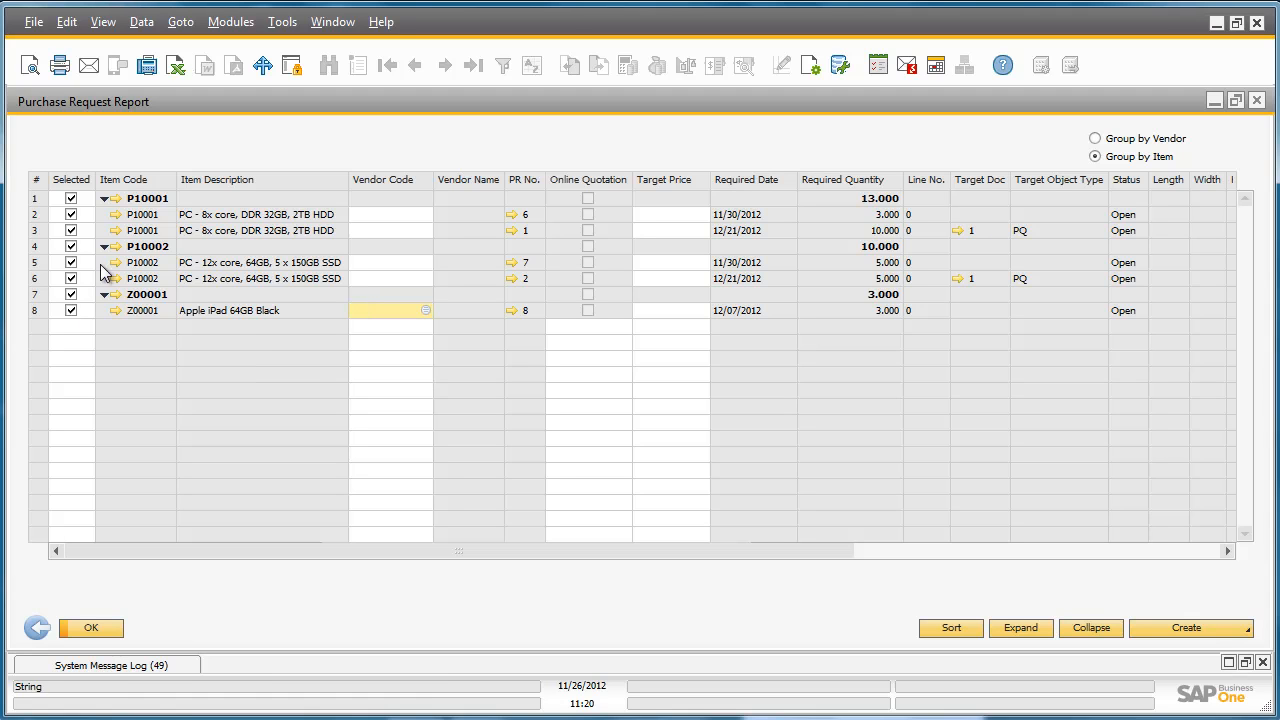
Select only the Z00001 request line in the report and assign it vendor V50000, Lumarx.
double_click(77, 181)
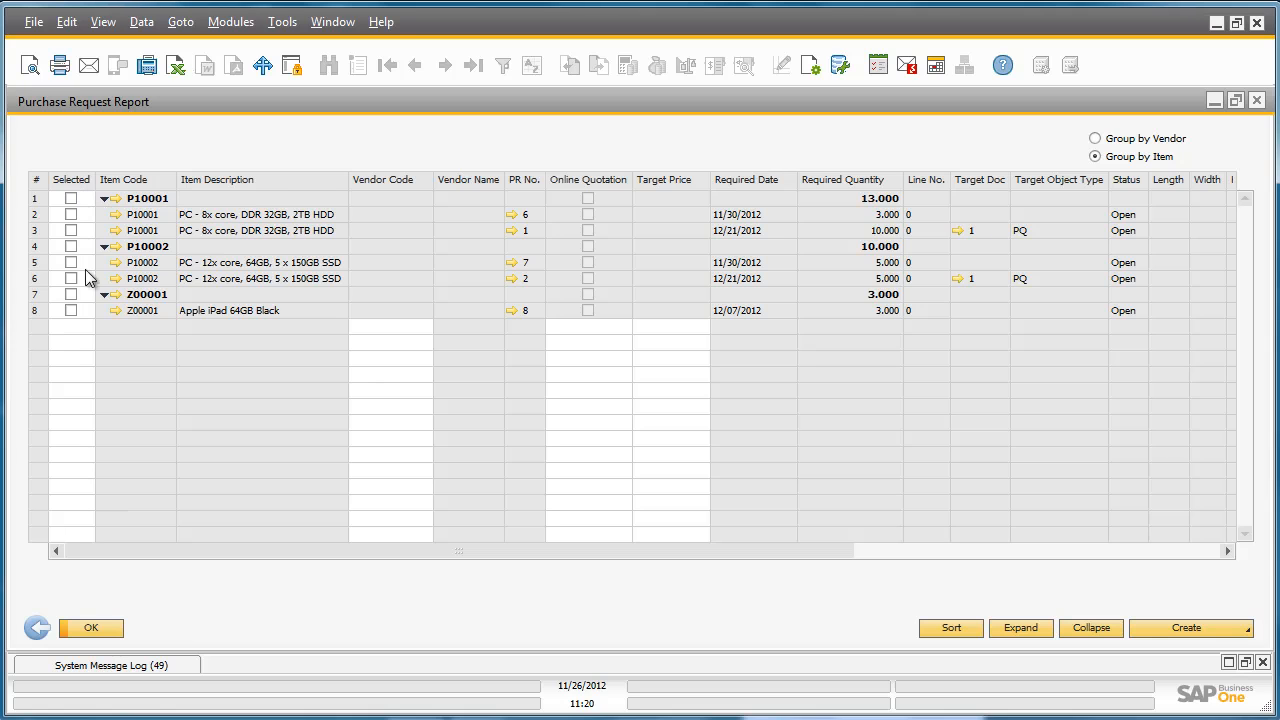
left_click(71, 296)
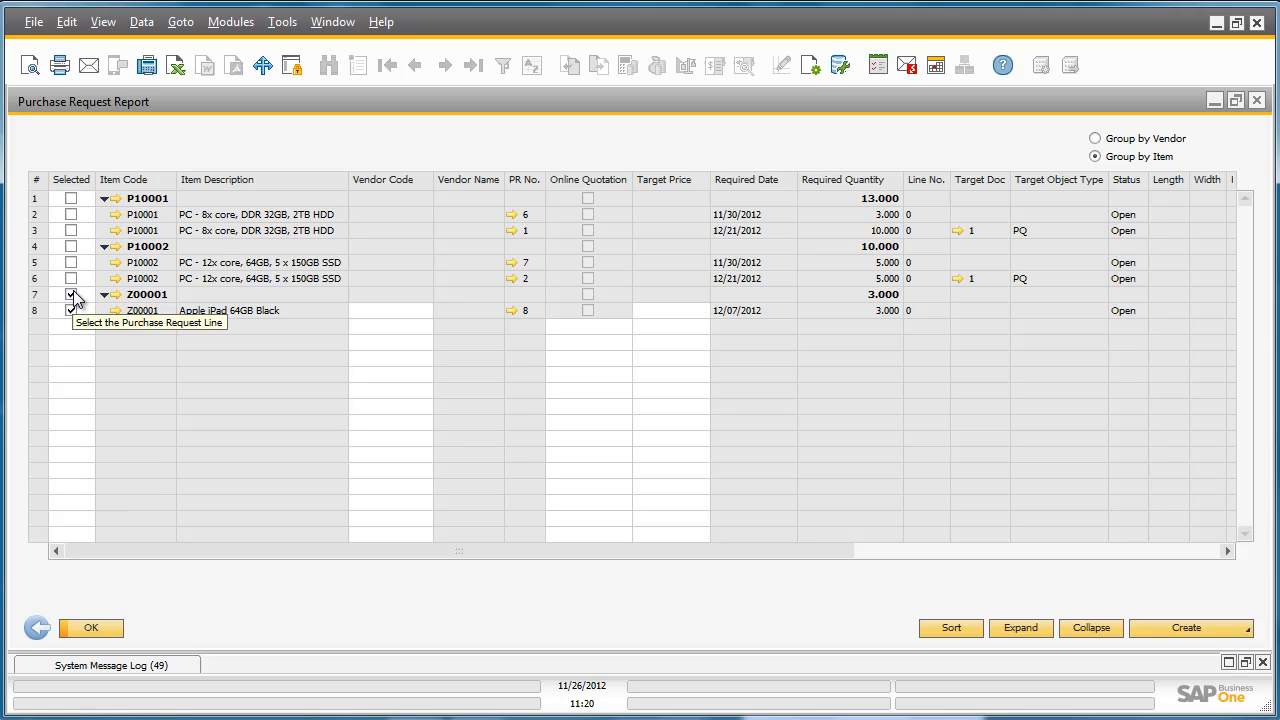
left_click(377, 311)
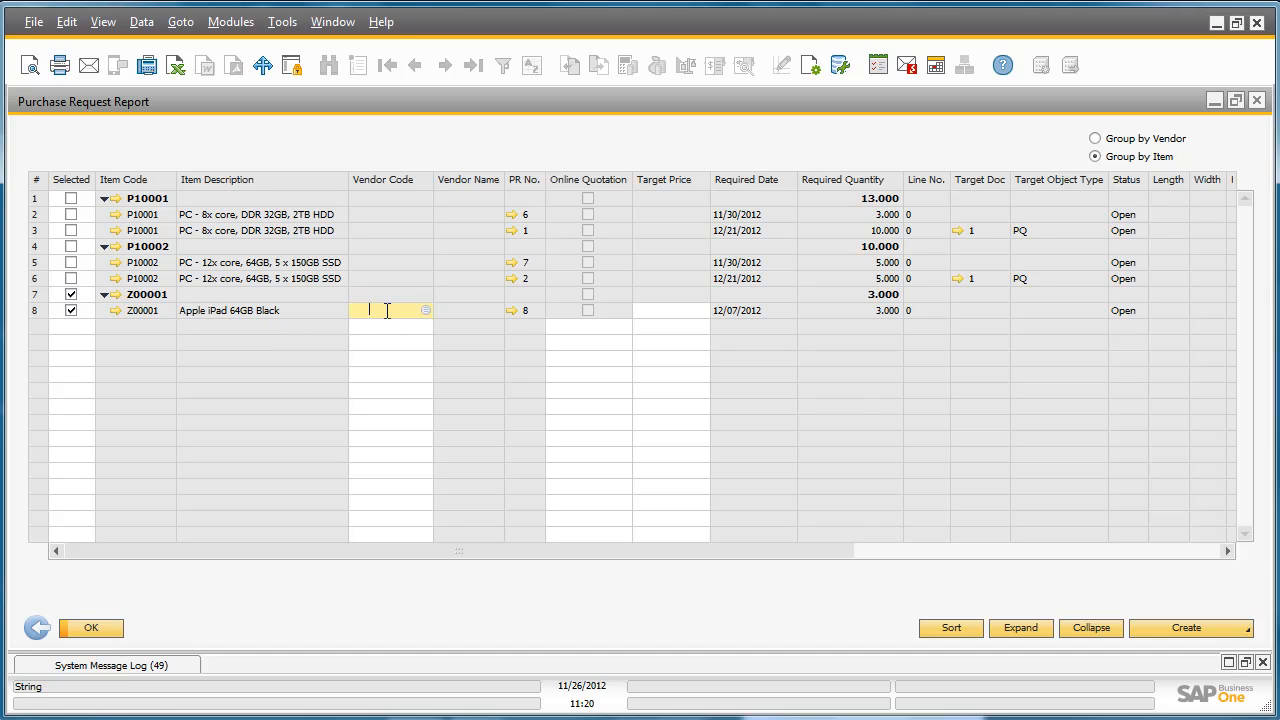
left_click(425, 310)
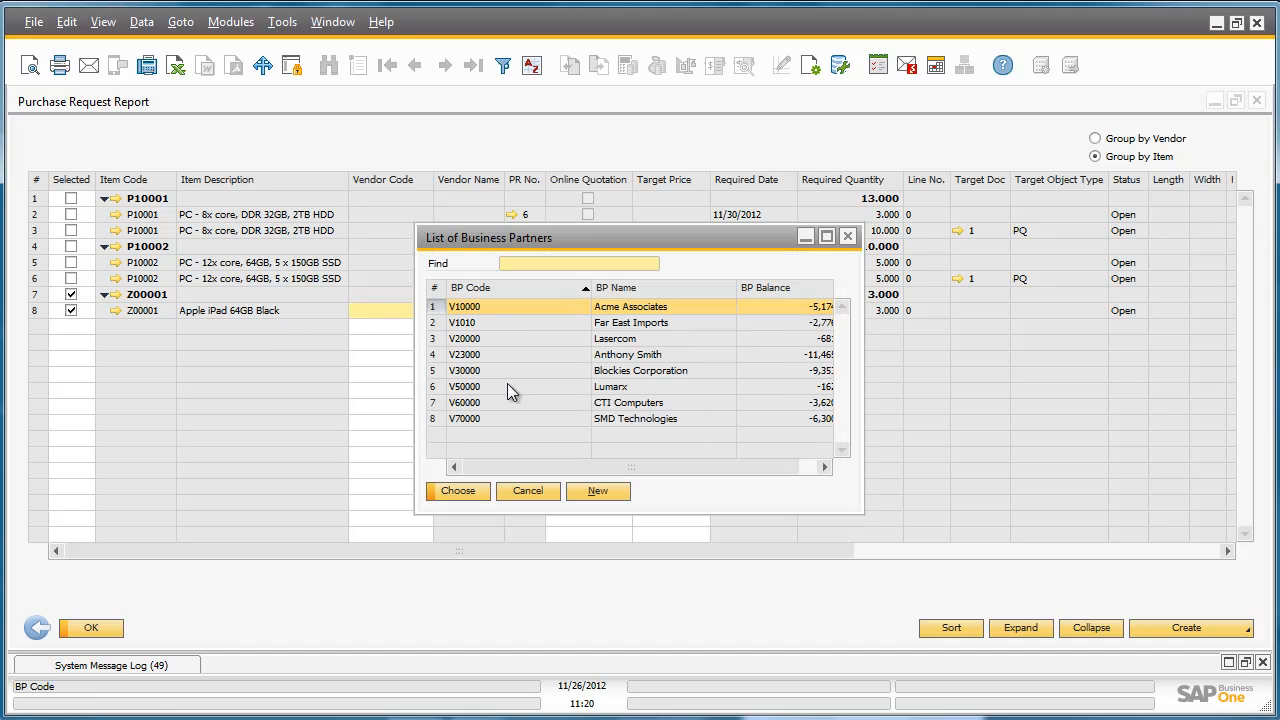
double_click(598, 389)
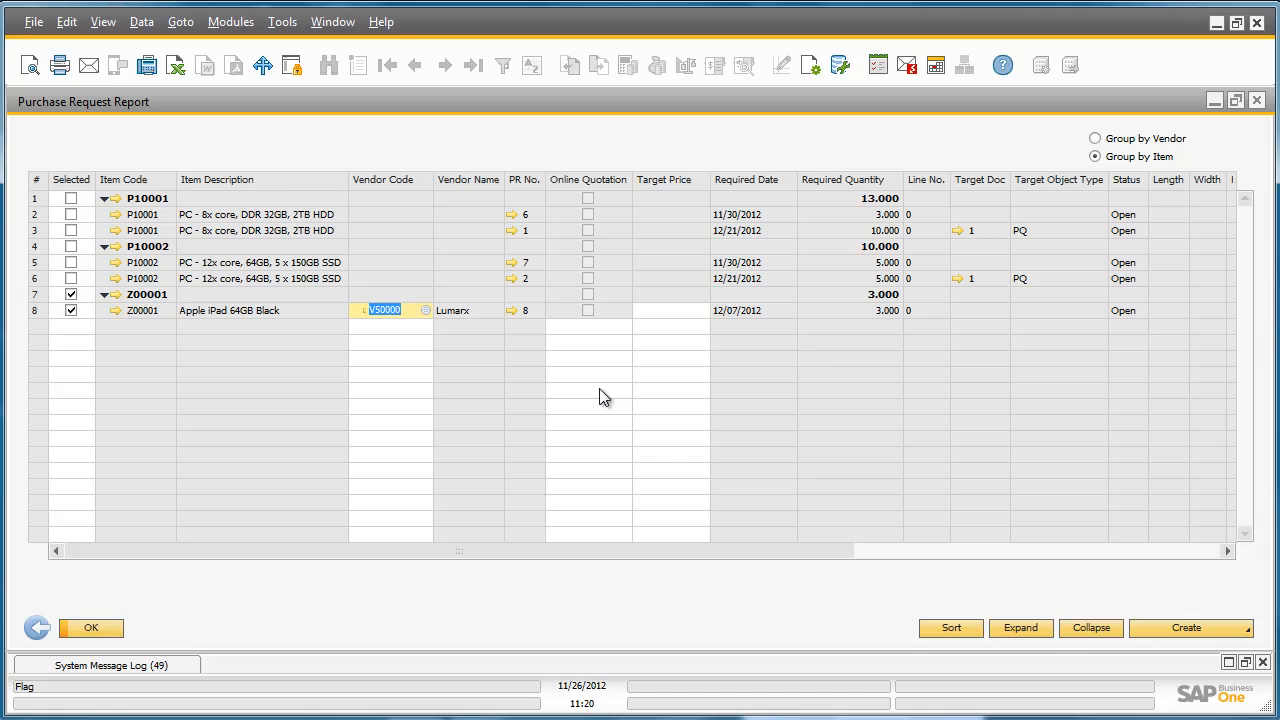
Create a purchase order from the selected Z00001 request row, accept the irreversible document creation, and close the report.
left_click(1234, 638)
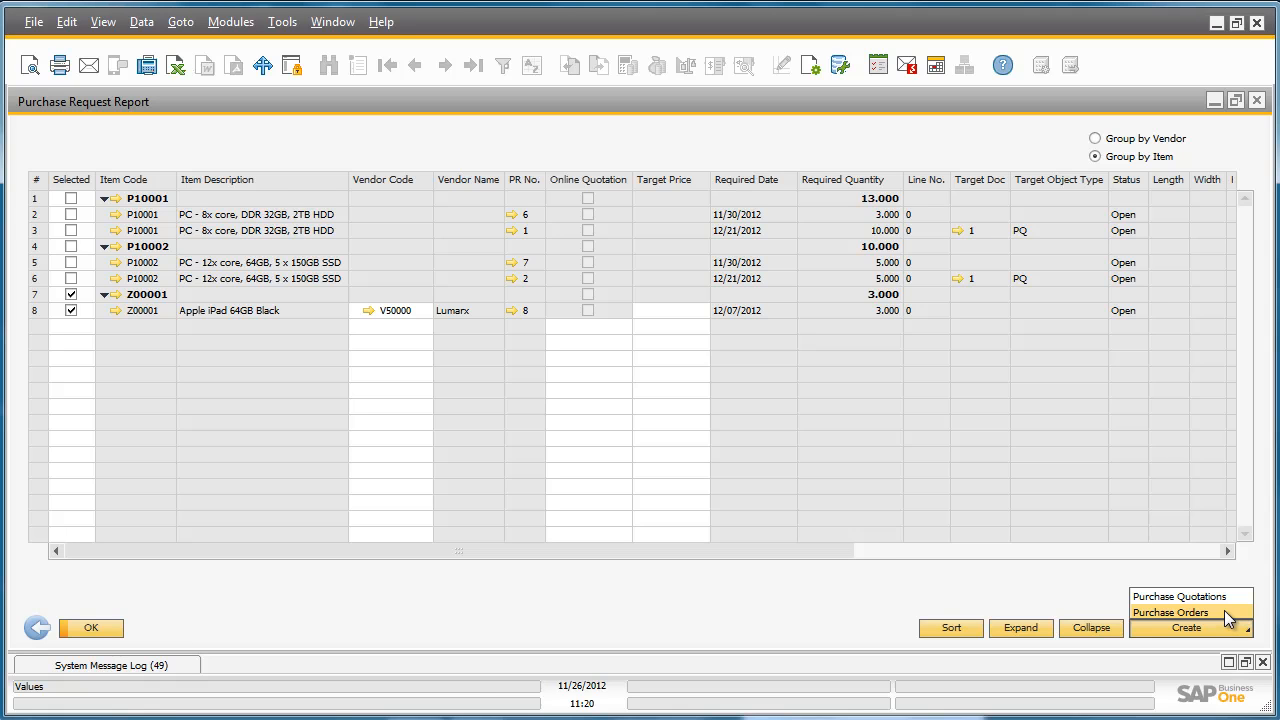
left_click(1228, 613)
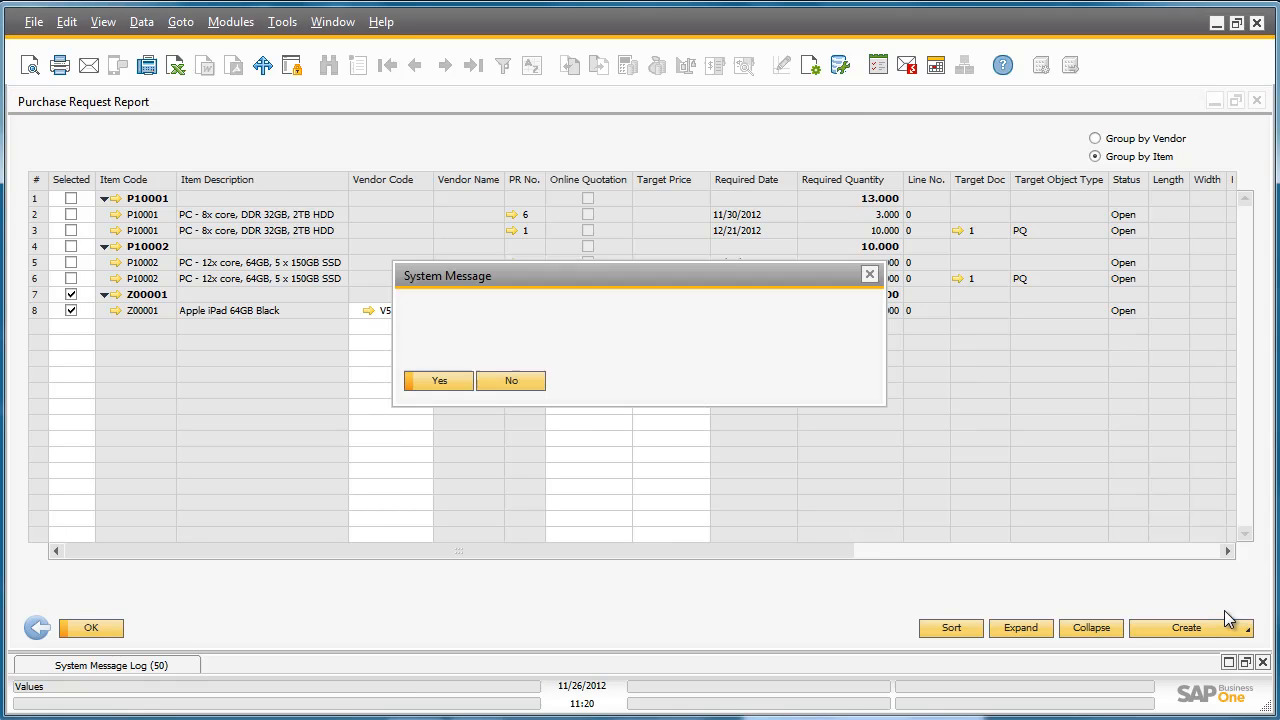
left_click(435, 381)
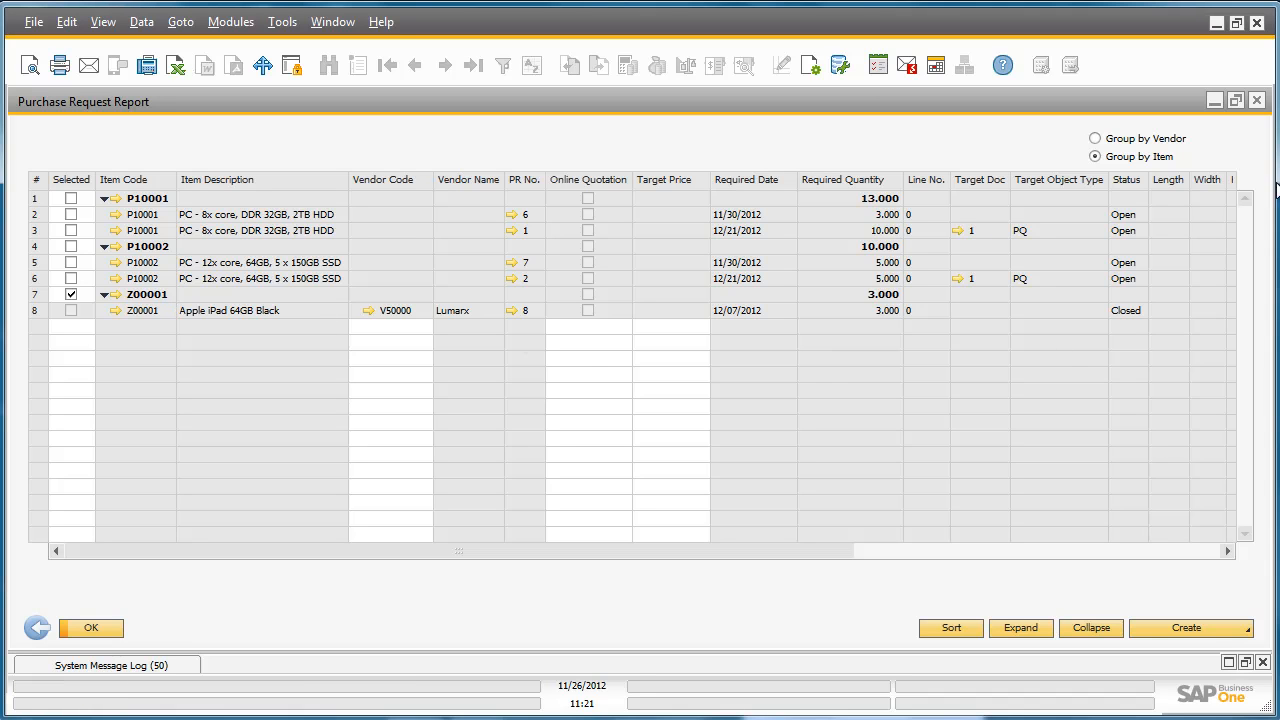
left_click(1258, 101)
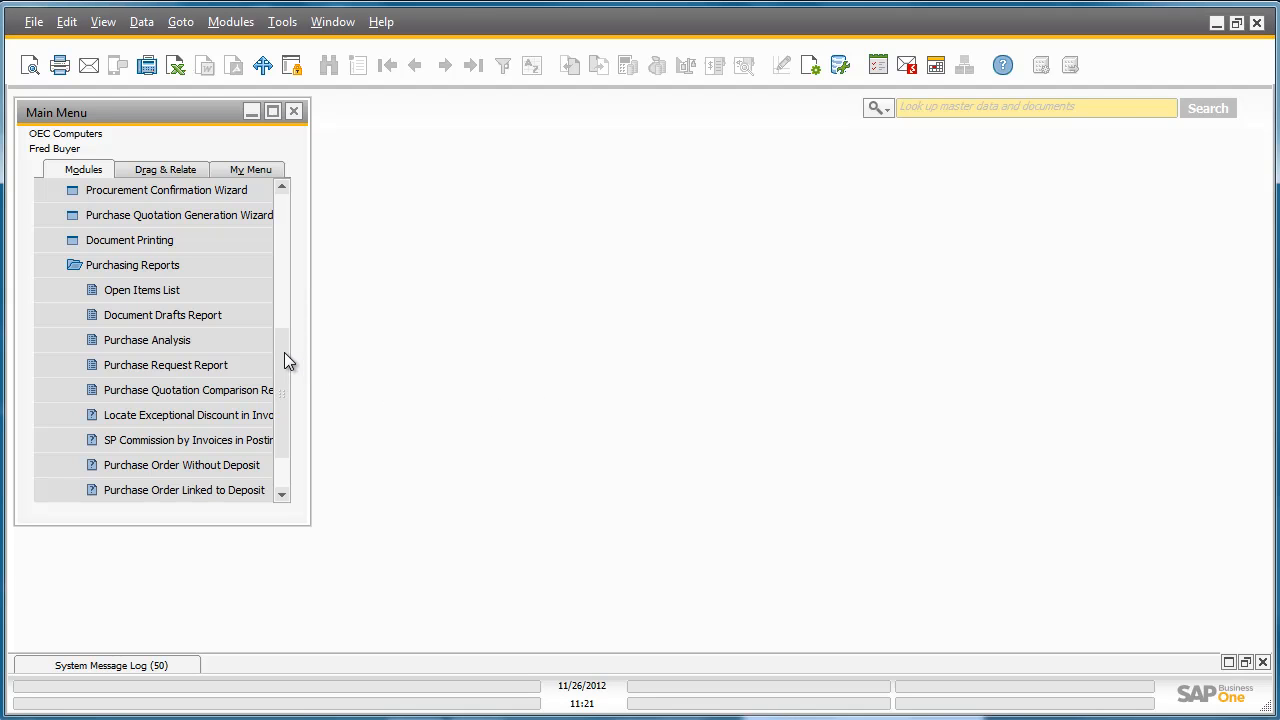
Start the Purchase Quotation Generation Wizard with a new parameter set named "purchae request" and no description.
left_click_drag(284, 352, 286, 322)
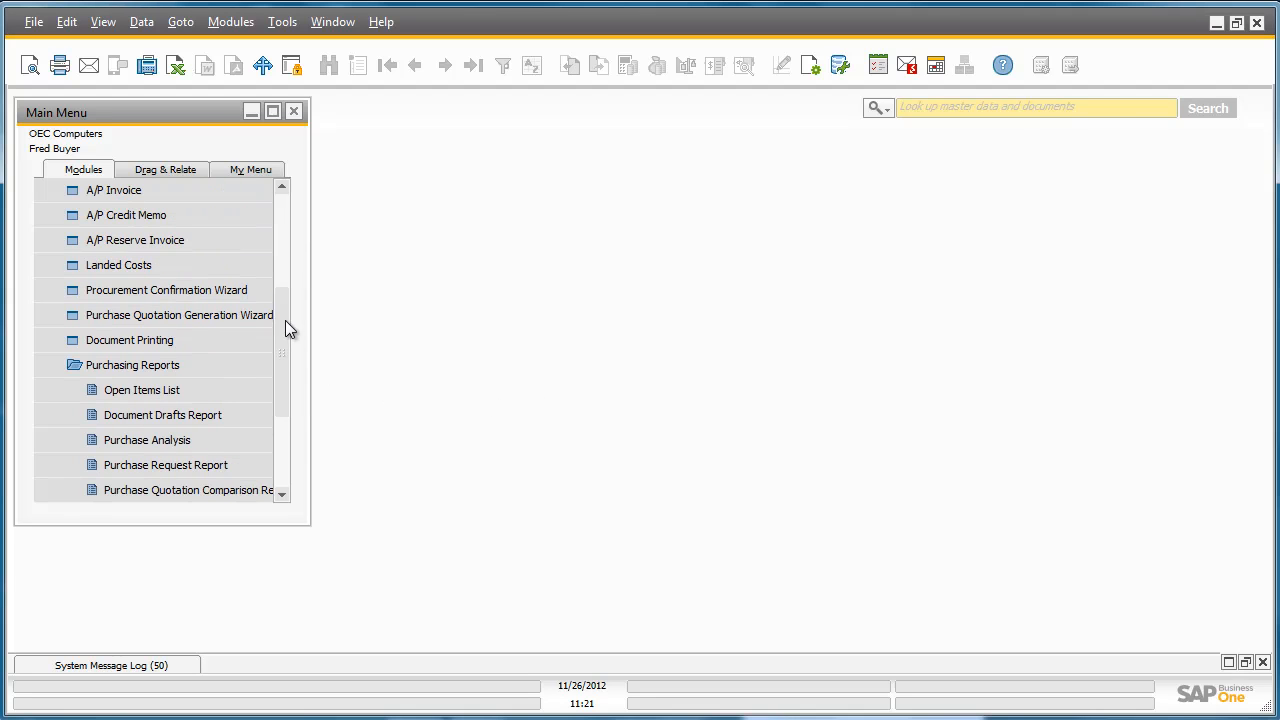
left_click(255, 314)
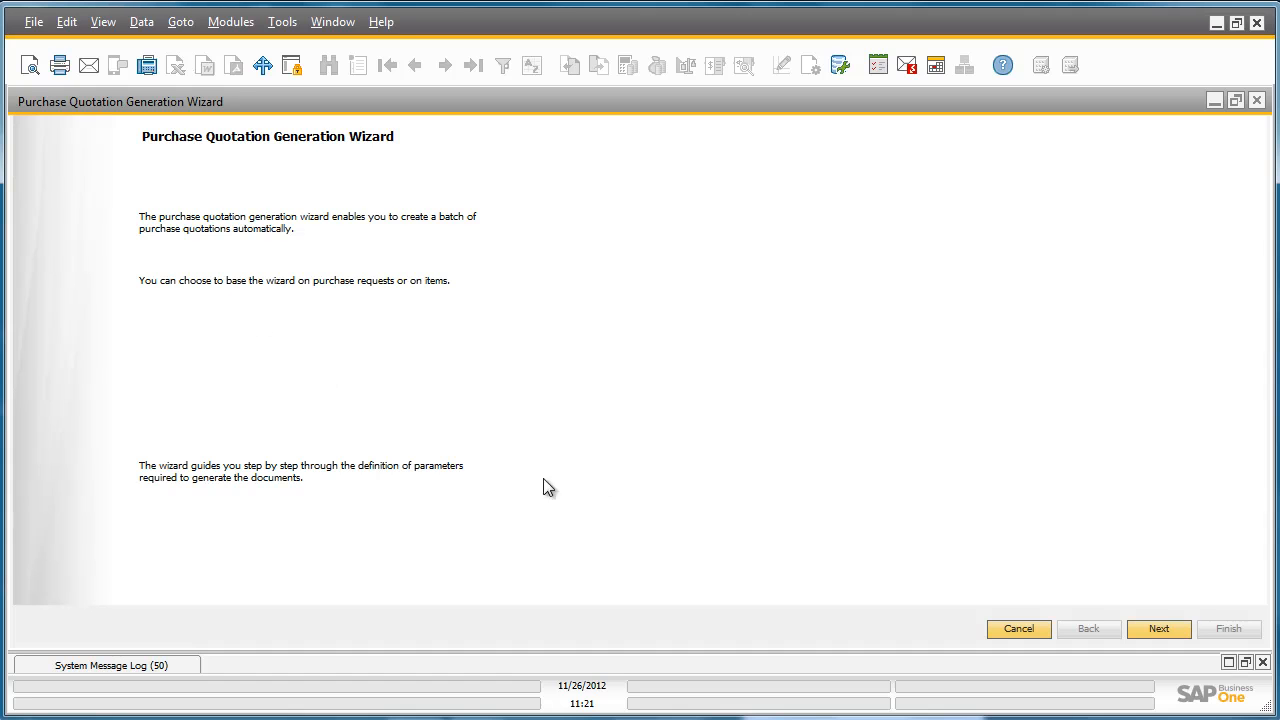
left_click(1159, 629)
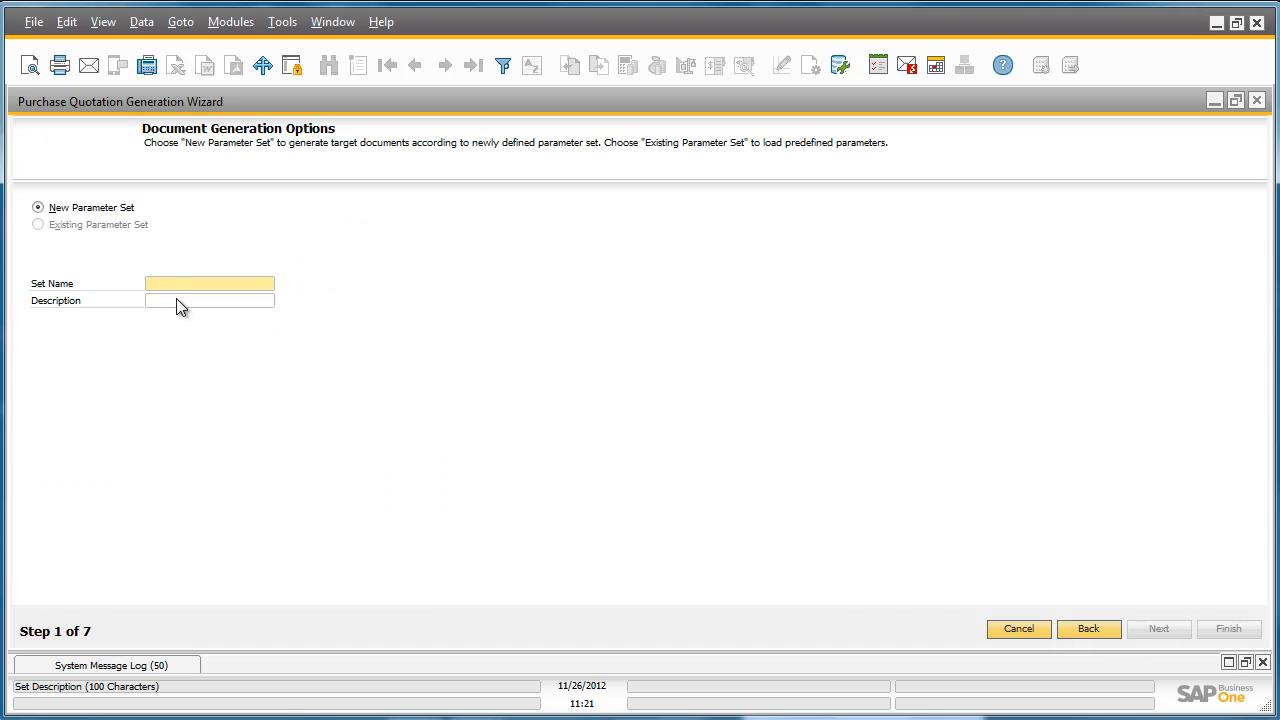
type("purchae request")
left_click(179, 303)
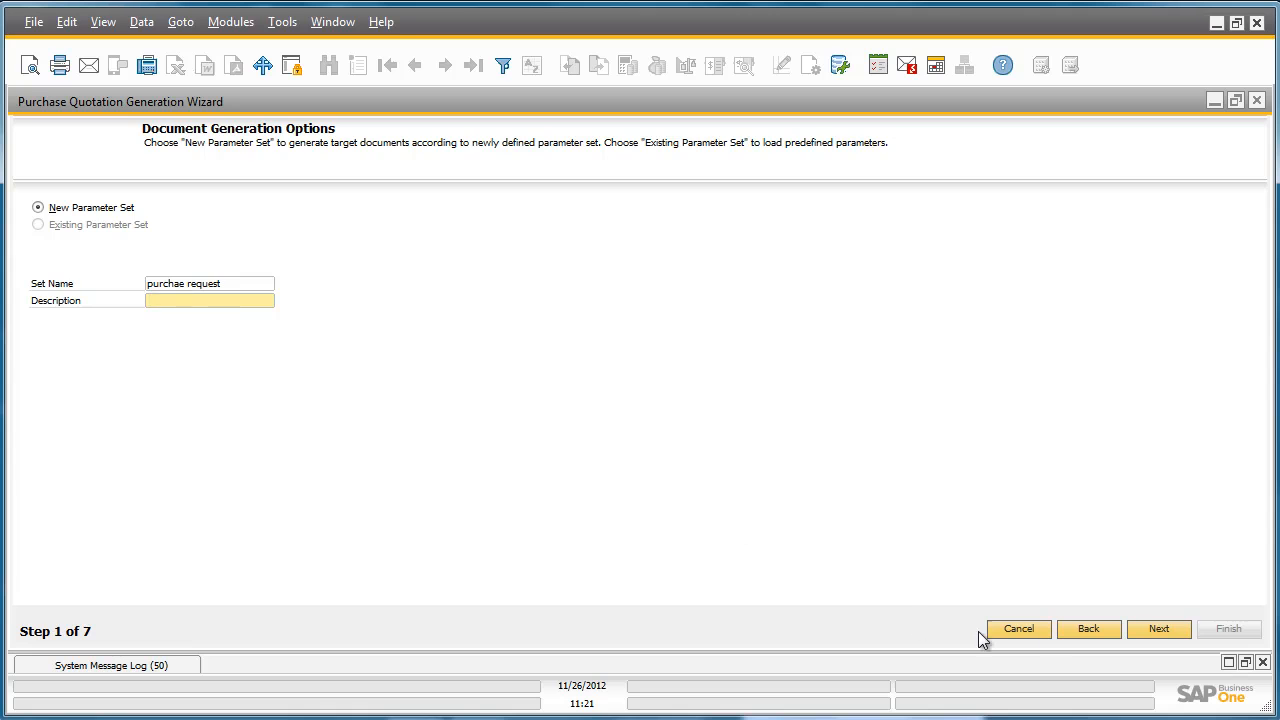
left_click(1159, 629)
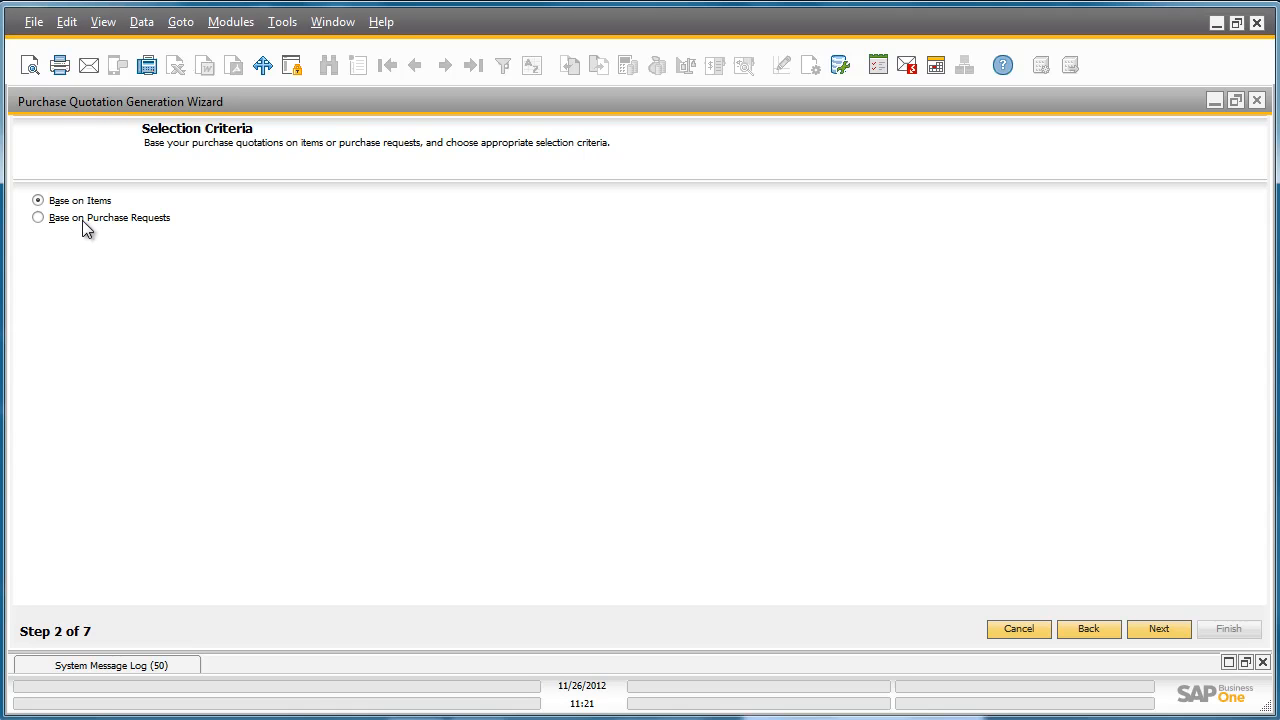
Base the quotations on purchase requests without restricting the selection criteria, and accept all the listed items.
left_click(52, 219)
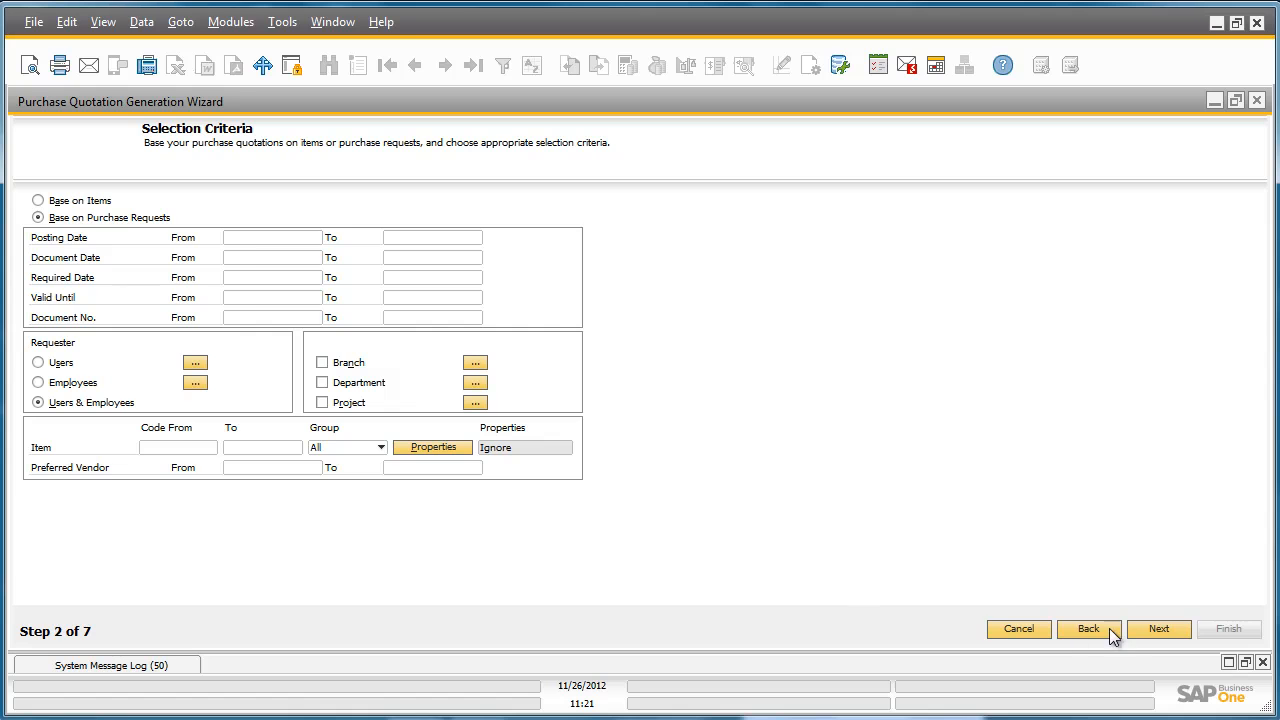
left_click(1160, 627)
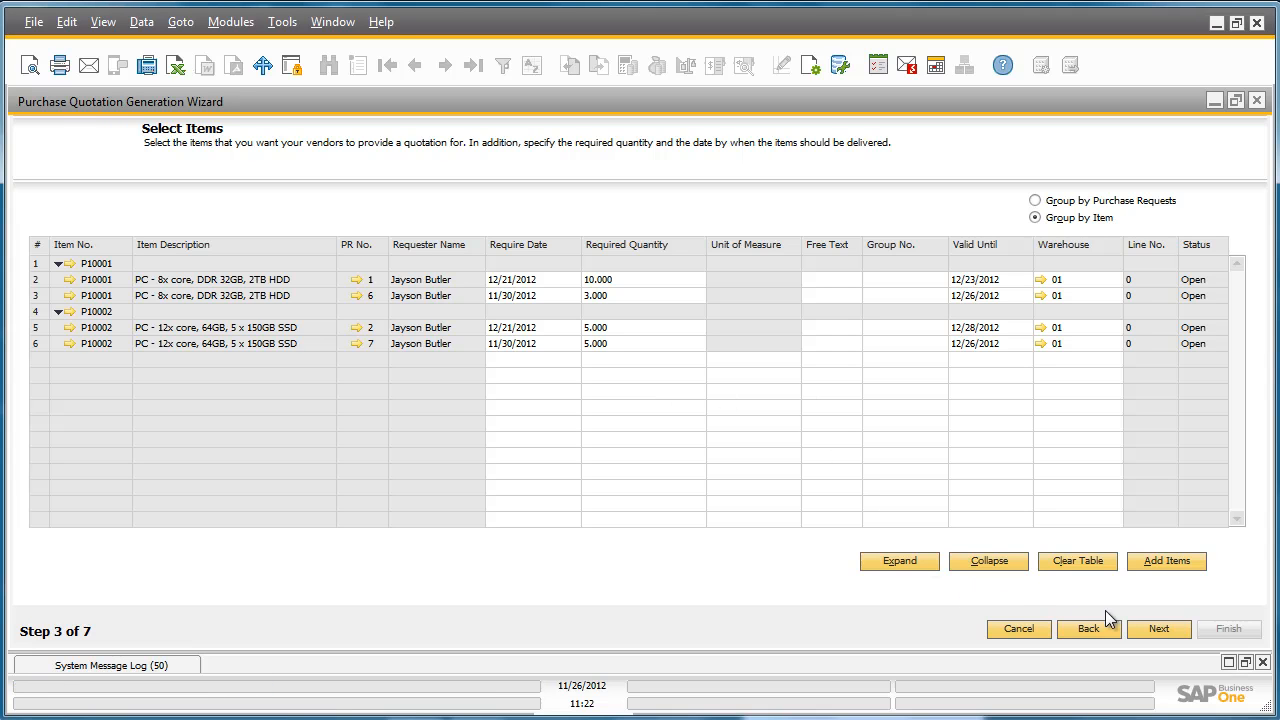
left_click(1157, 628)
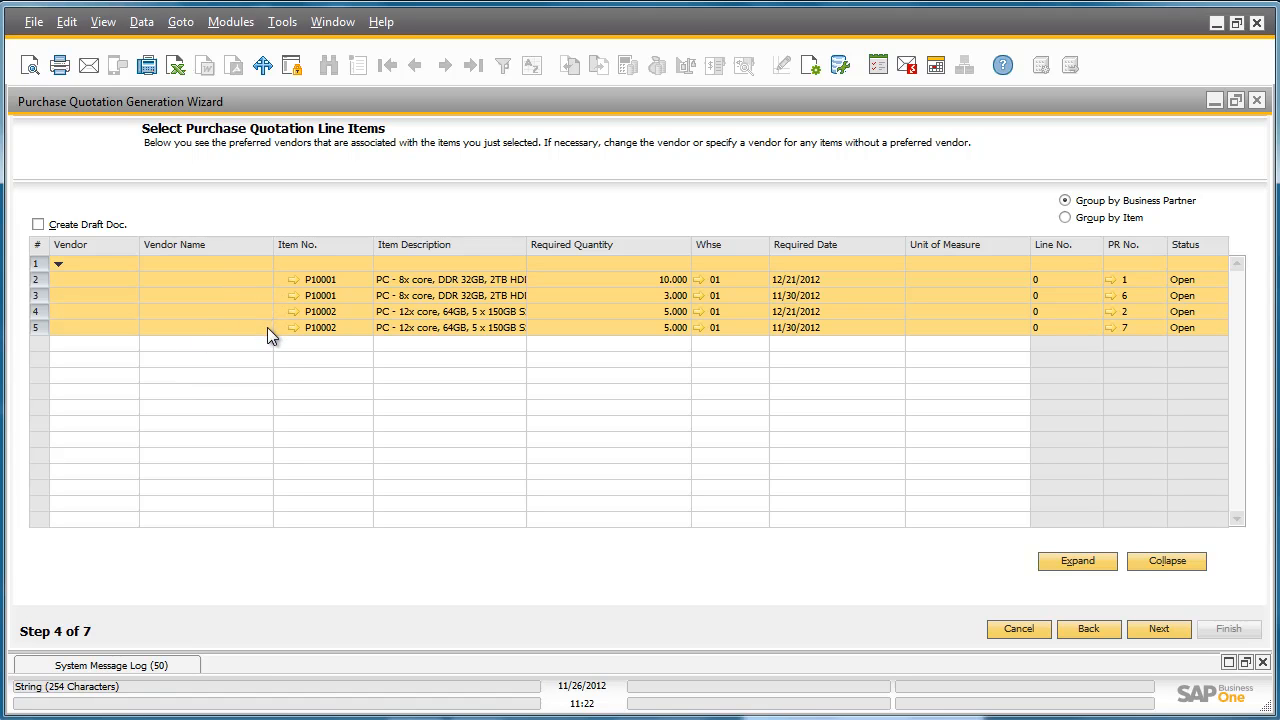
Assign vendor V50000, Lumarx, to all four quotation lines for items P10001 and P10002.
left_click(113, 281)
left_click(131, 280)
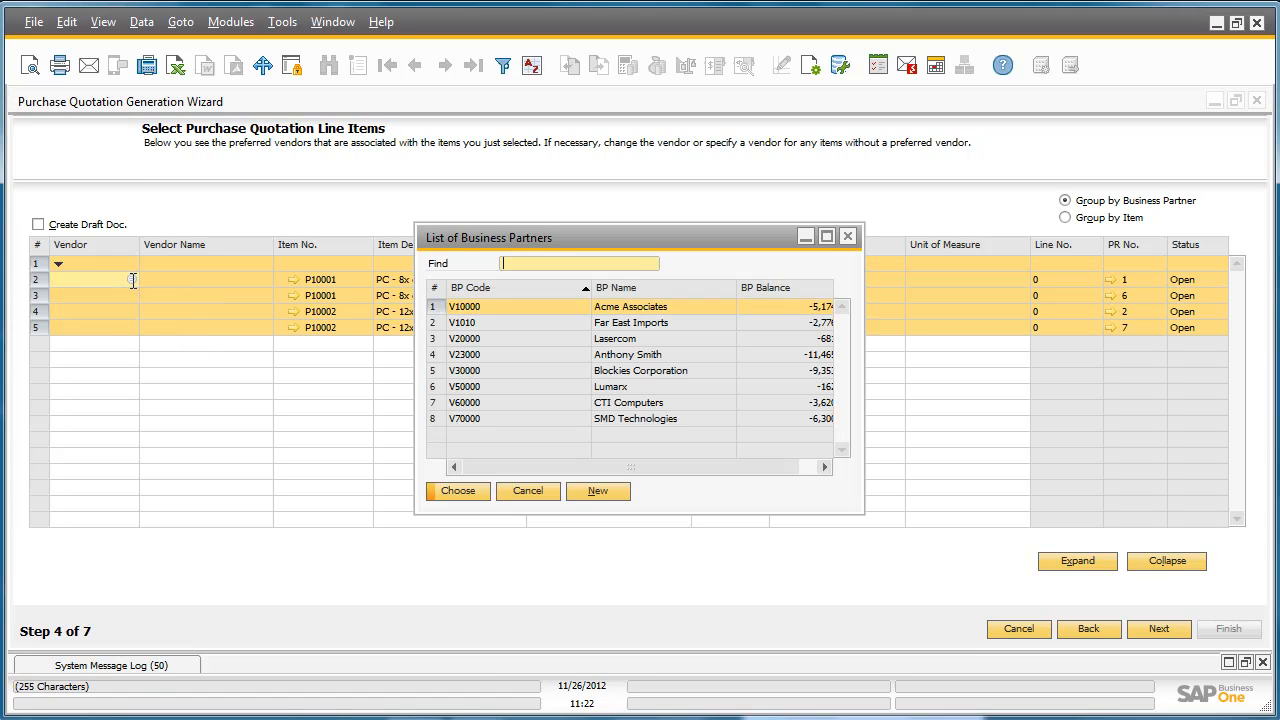
left_click(573, 388)
double_click(573, 388)
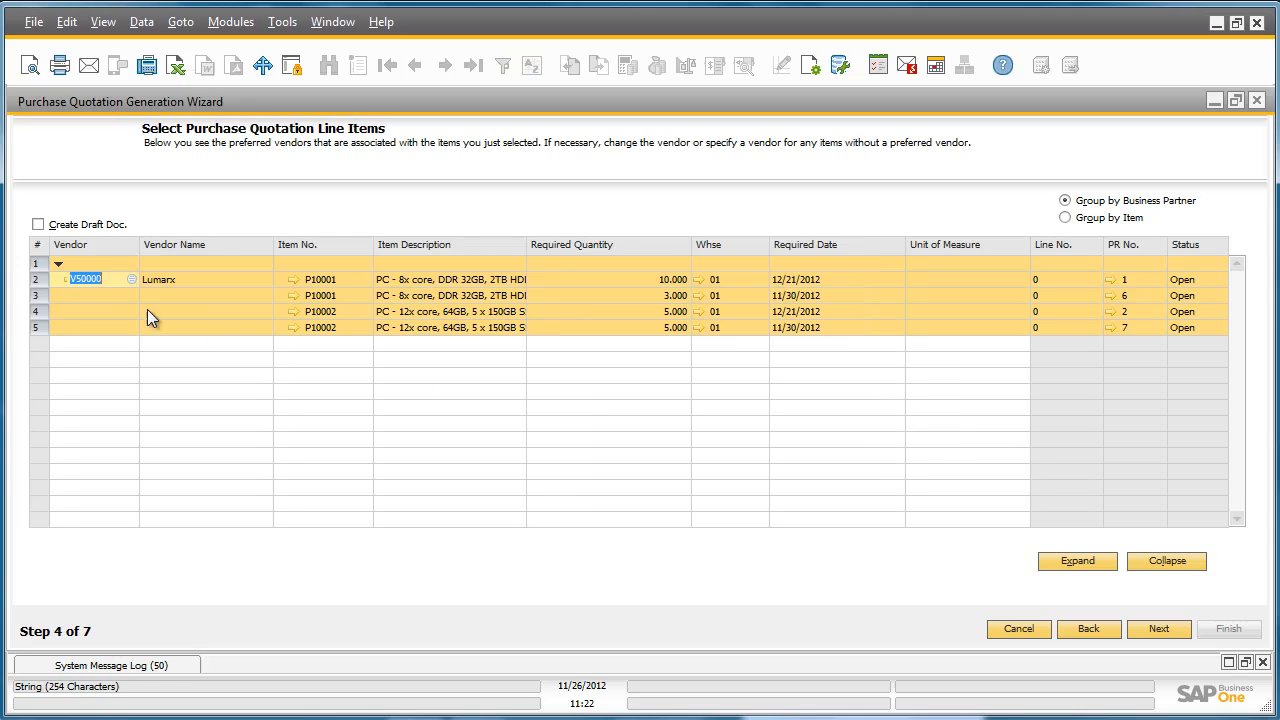
left_click(104, 293)
left_click(131, 295)
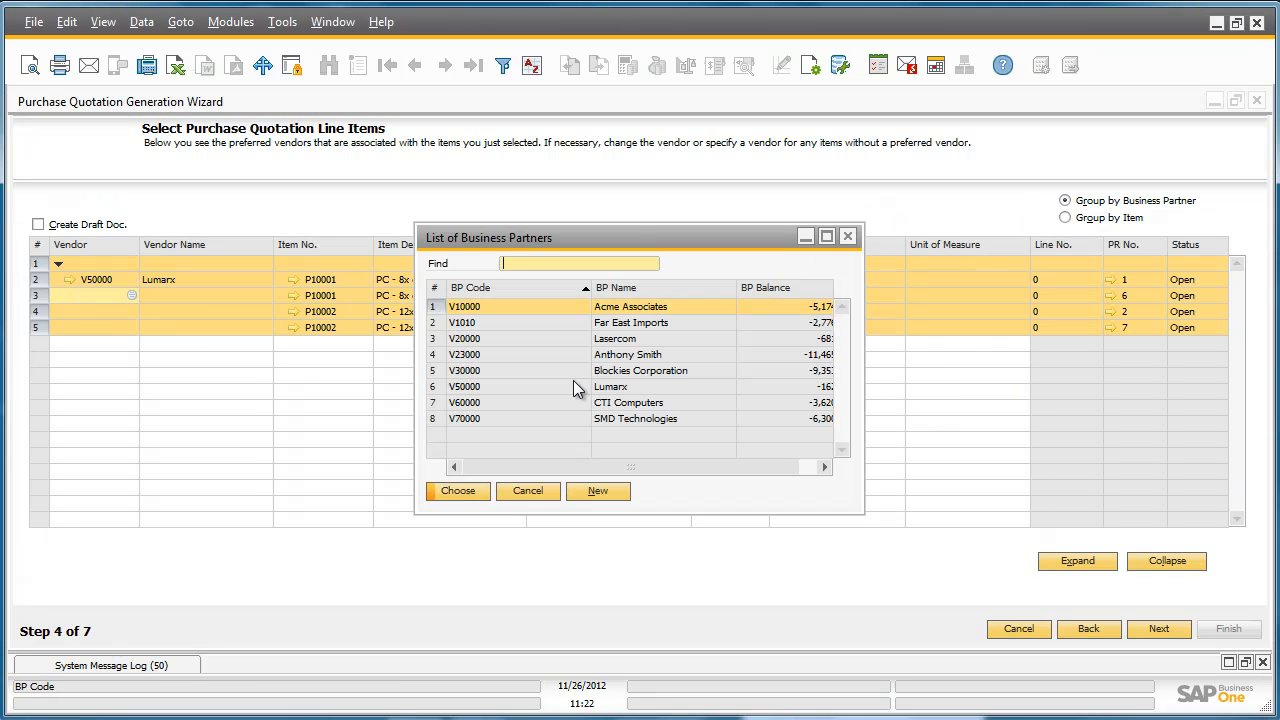
double_click(573, 388)
left_click(125, 313)
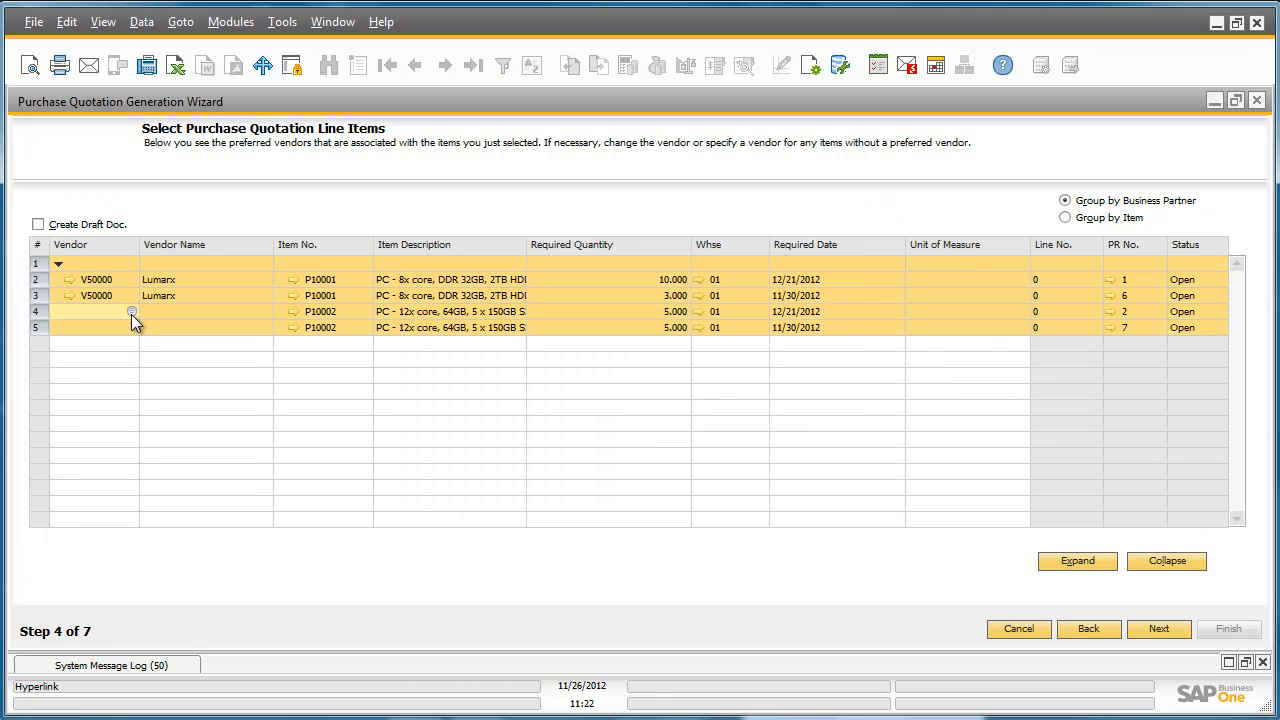
left_click(131, 313)
double_click(613, 403)
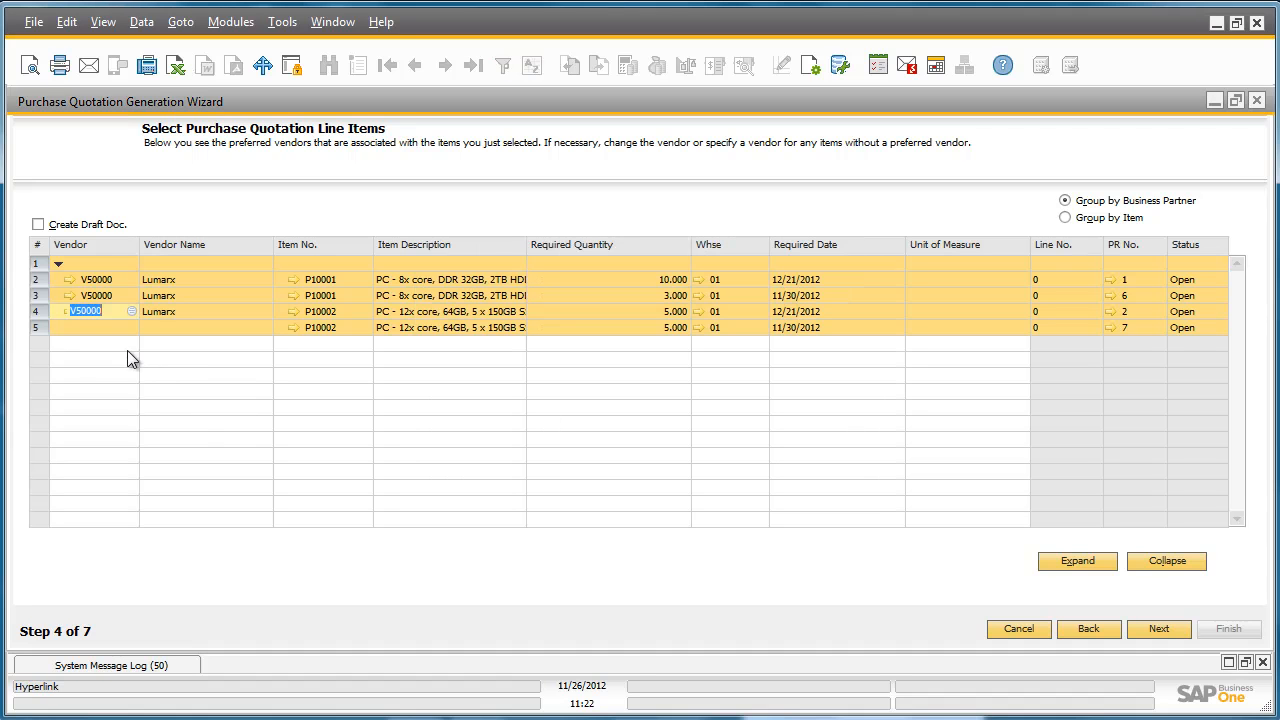
left_click(130, 329)
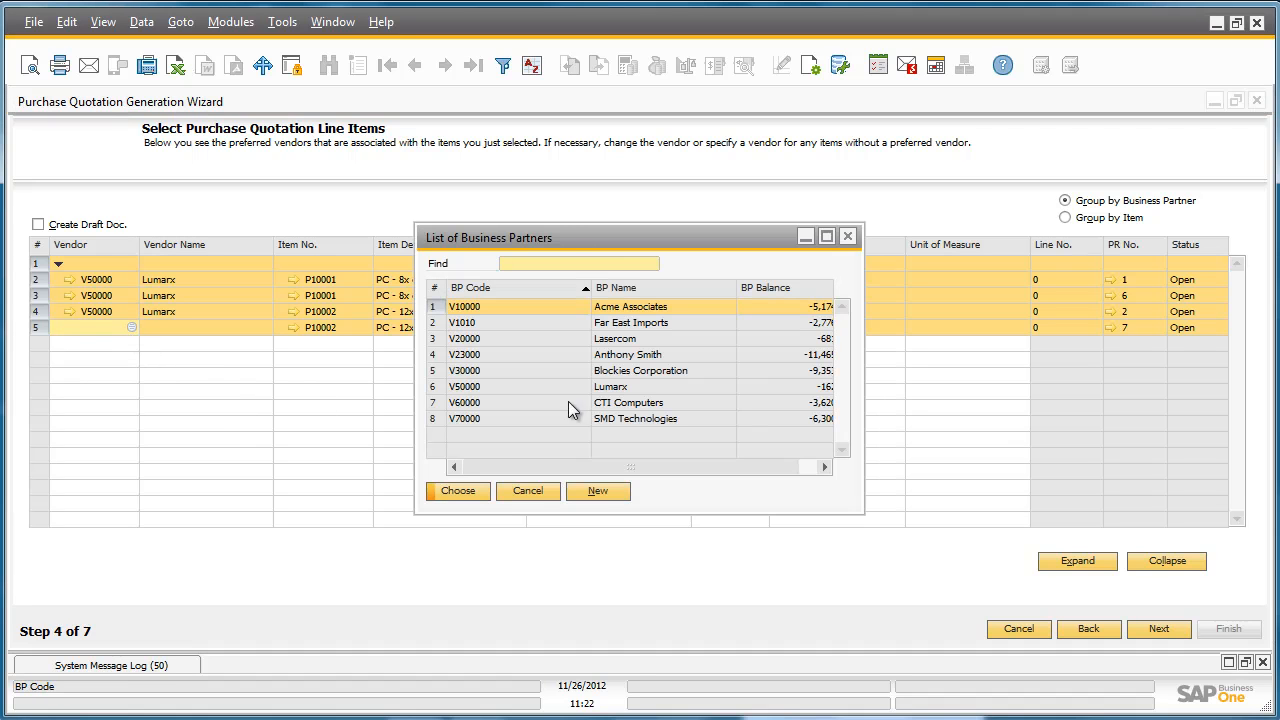
double_click(589, 390)
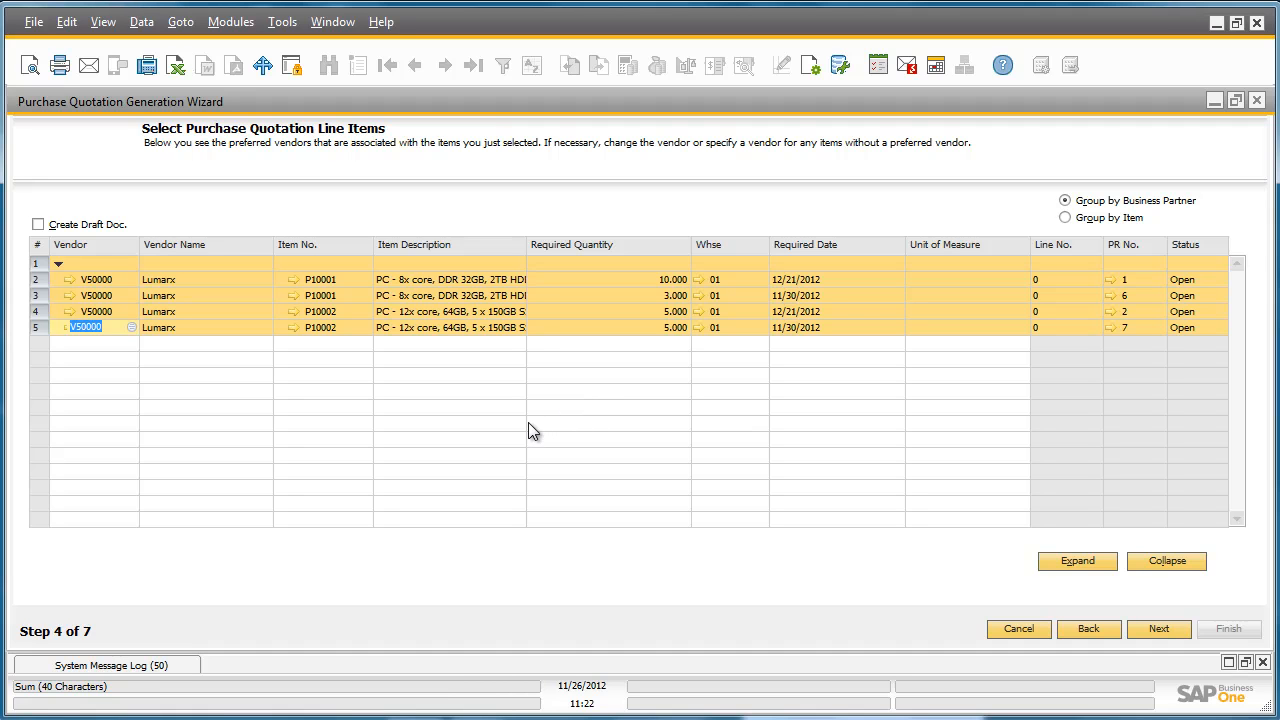
Accept the line items and preview, choose Execute without saving the parameter set, and generate the purchase quotations.
left_click(1157, 628)
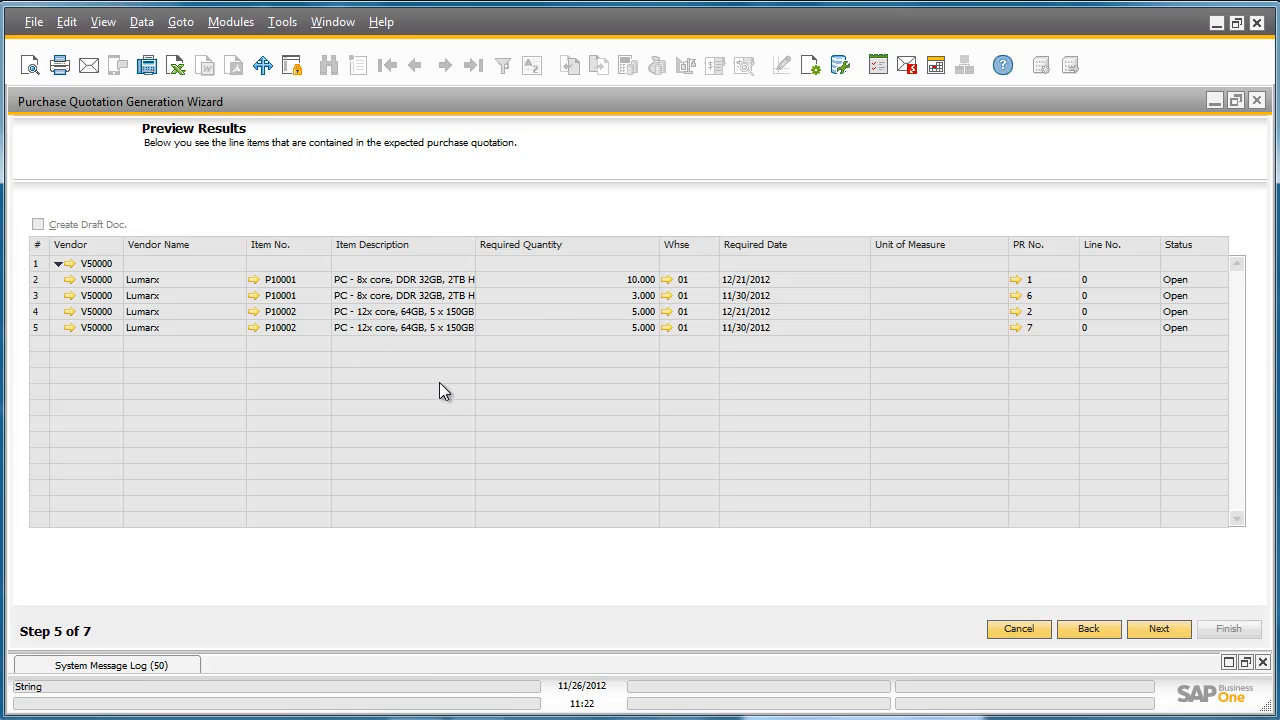
left_click(1181, 634)
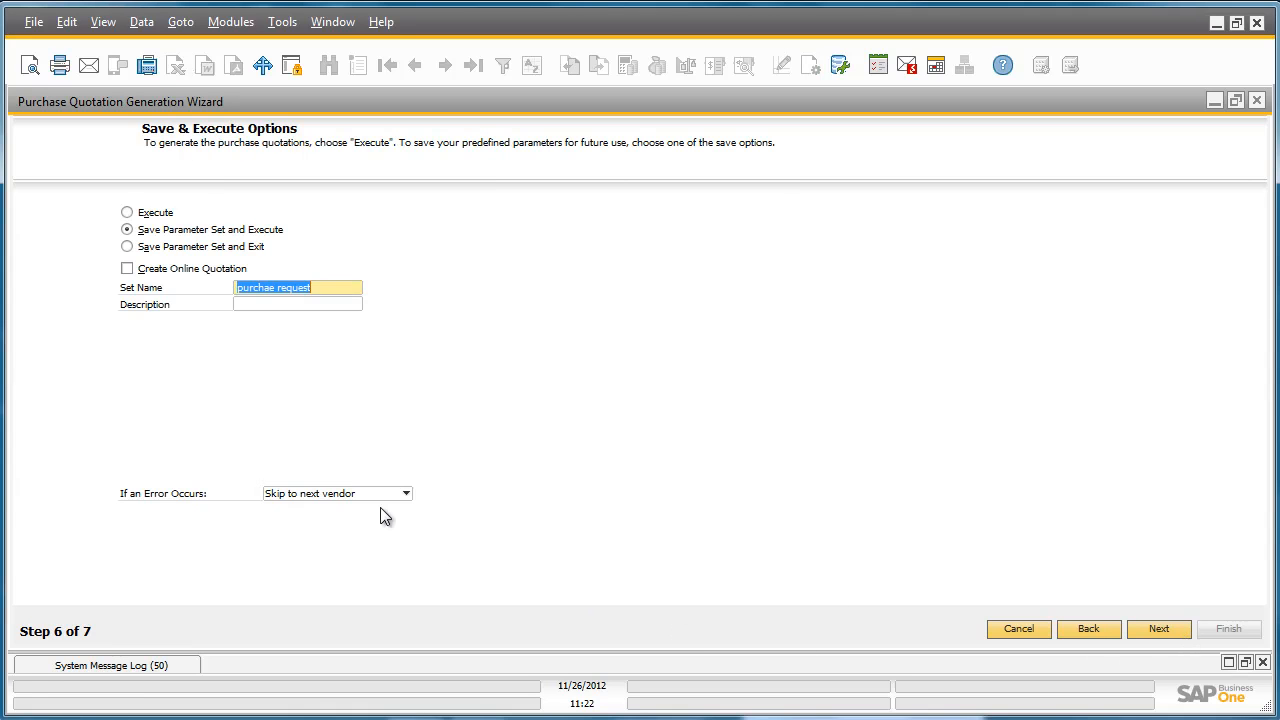
left_click(127, 212)
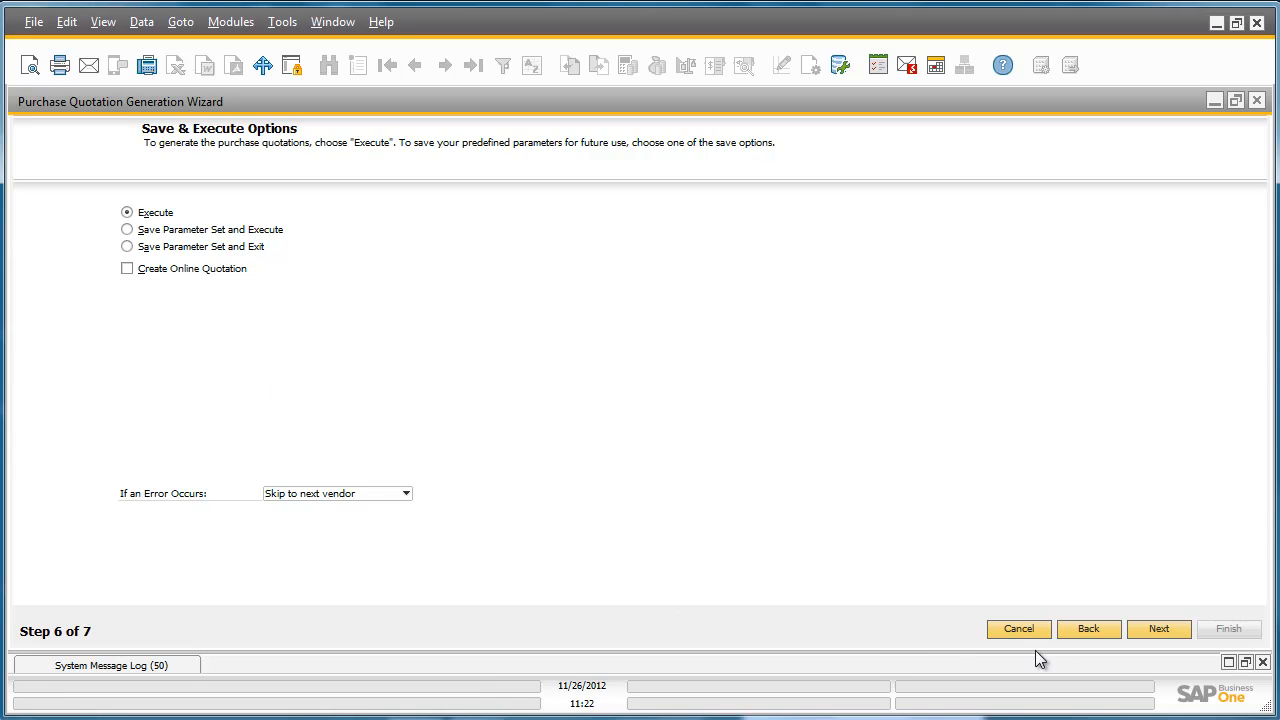
left_click(1159, 629)
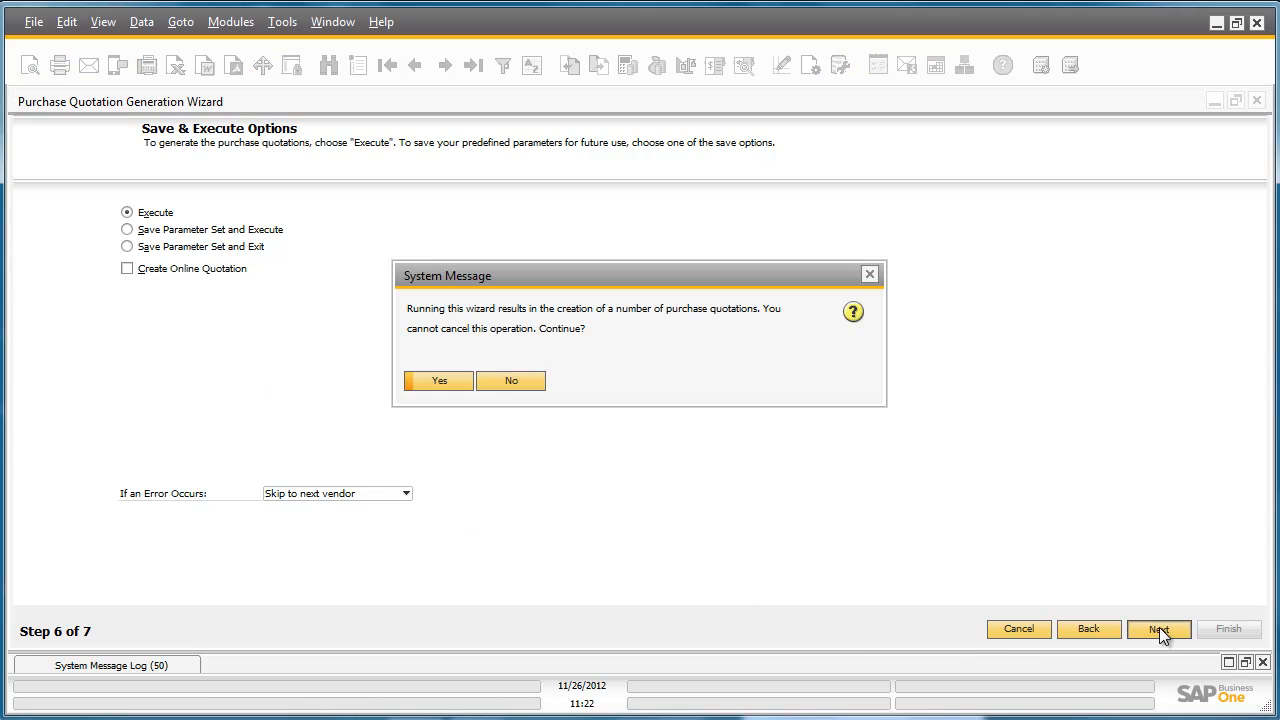
left_click(440, 381)
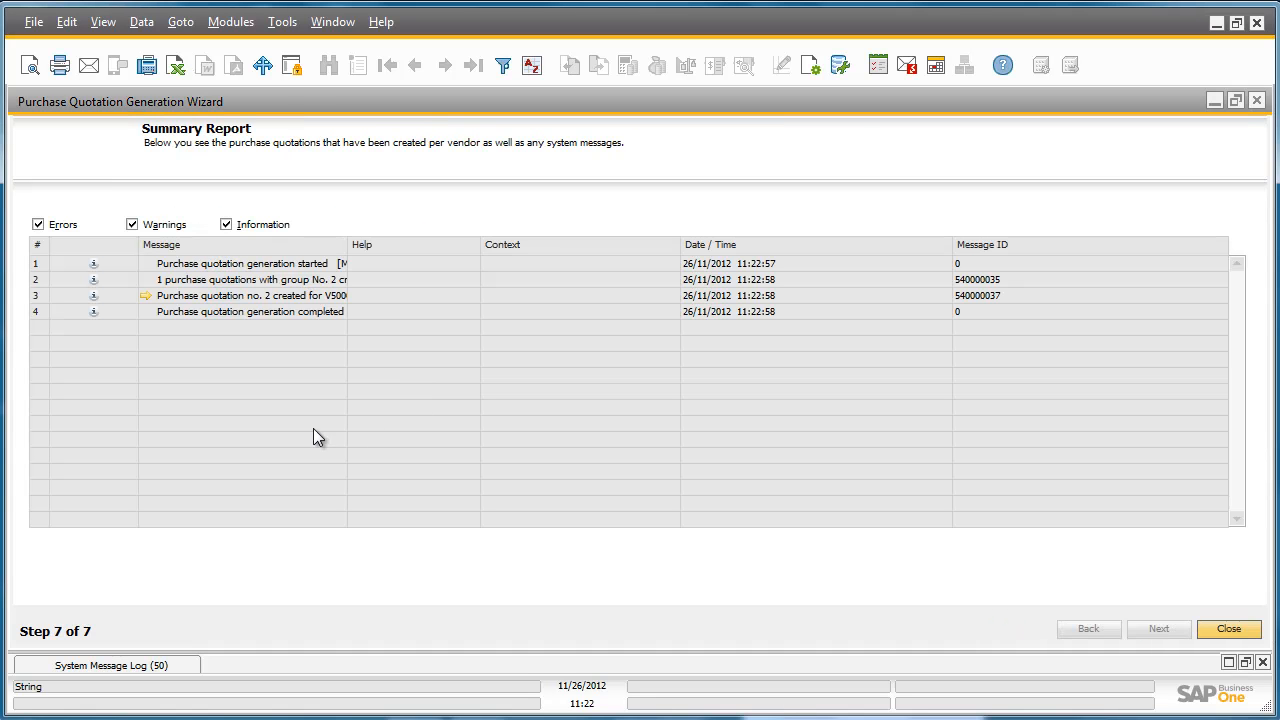
Open the generated purchase quotation from the summary report, maximize it, and review the form down to its end.
left_click(145, 298)
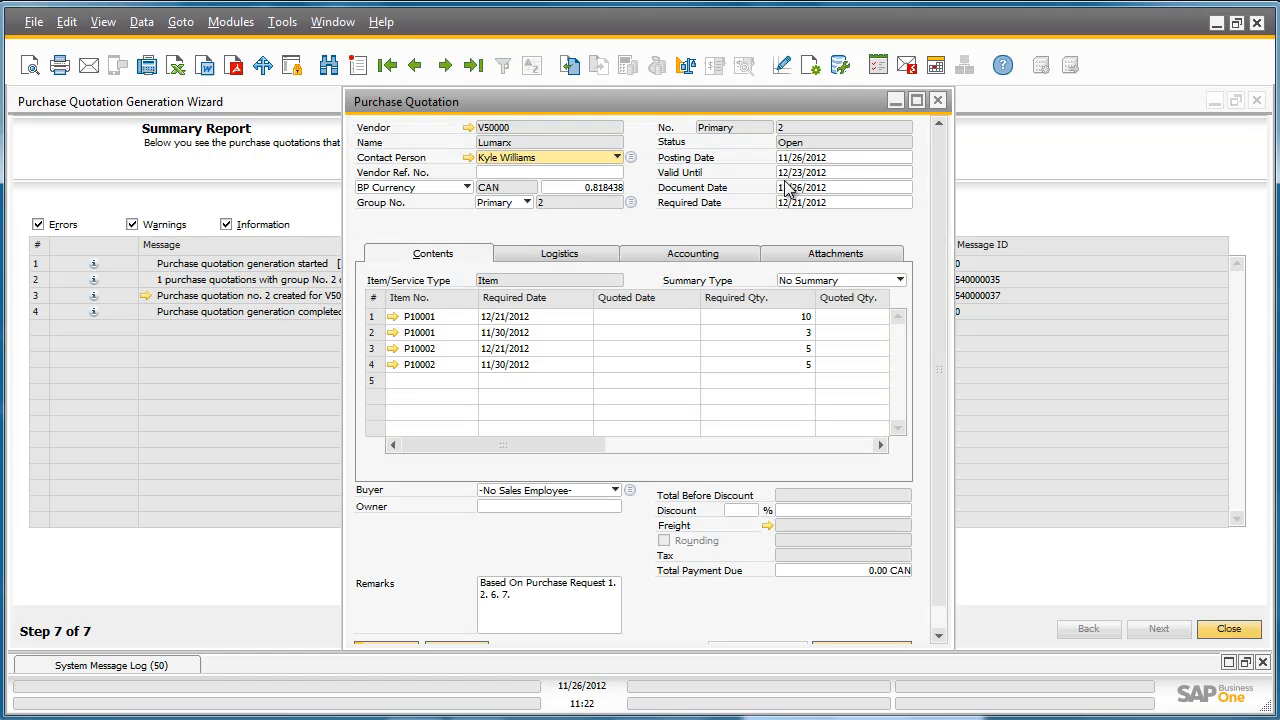
left_click(917, 101)
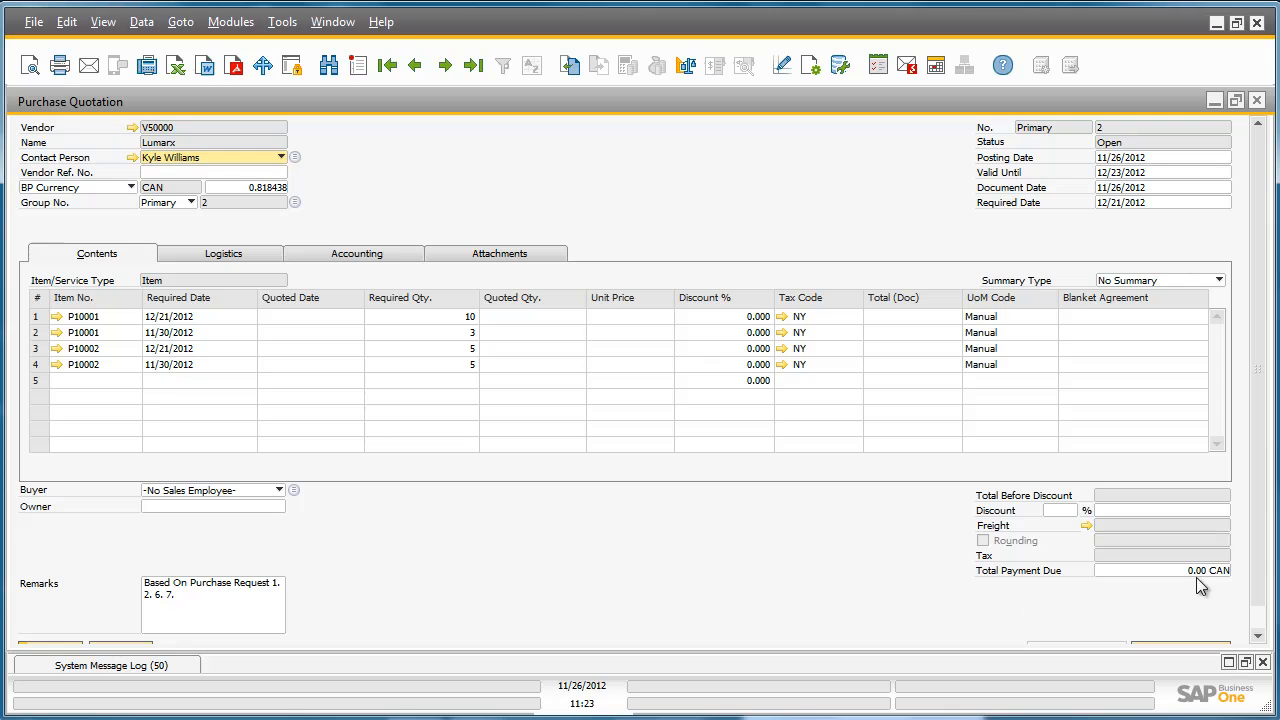
scroll(1260, 565, "down", 1)
left_click(1184, 627)
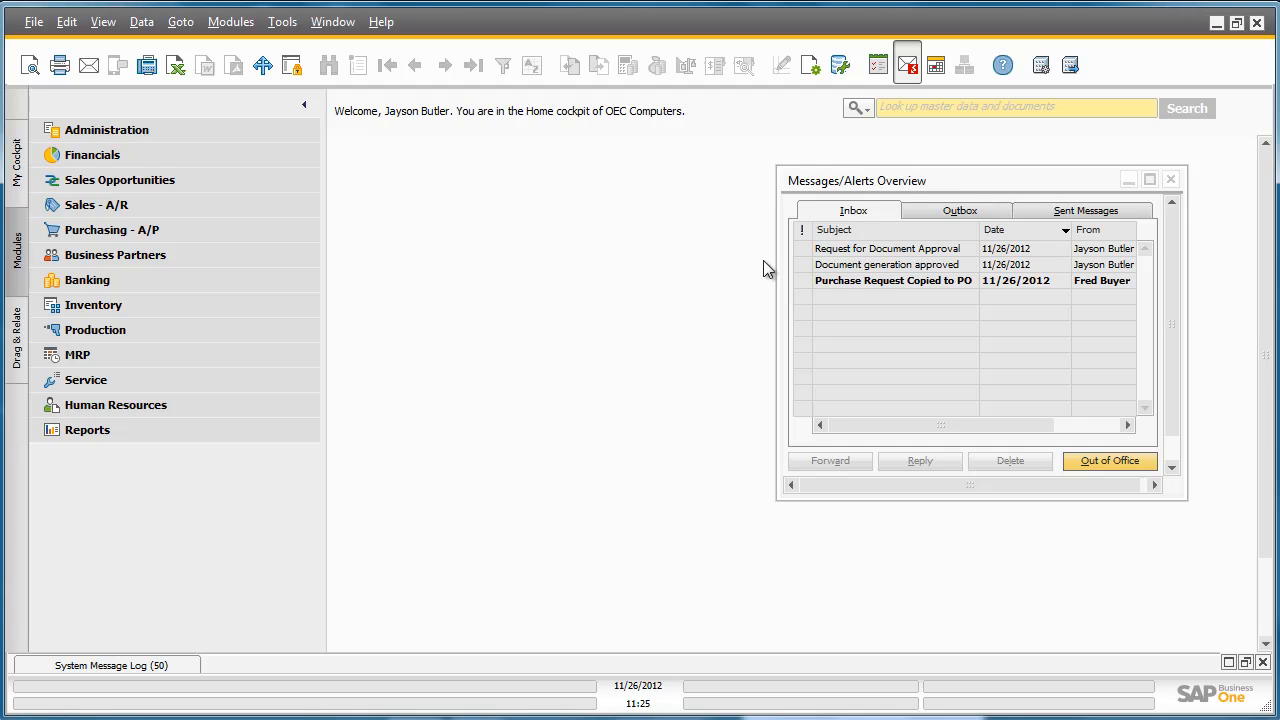
Read the "Purchase Request Copied to PO" message in the requester's inbox and open its linked purchase request.
left_click(868, 281)
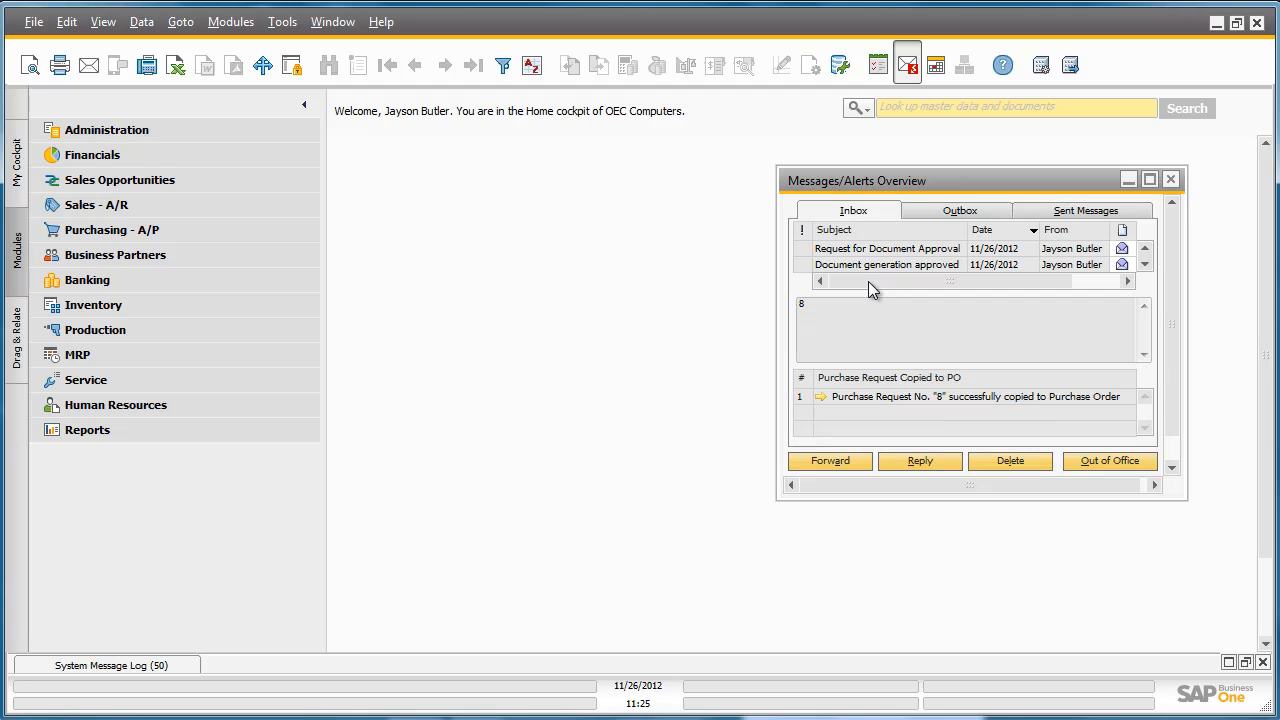
left_click(872, 396)
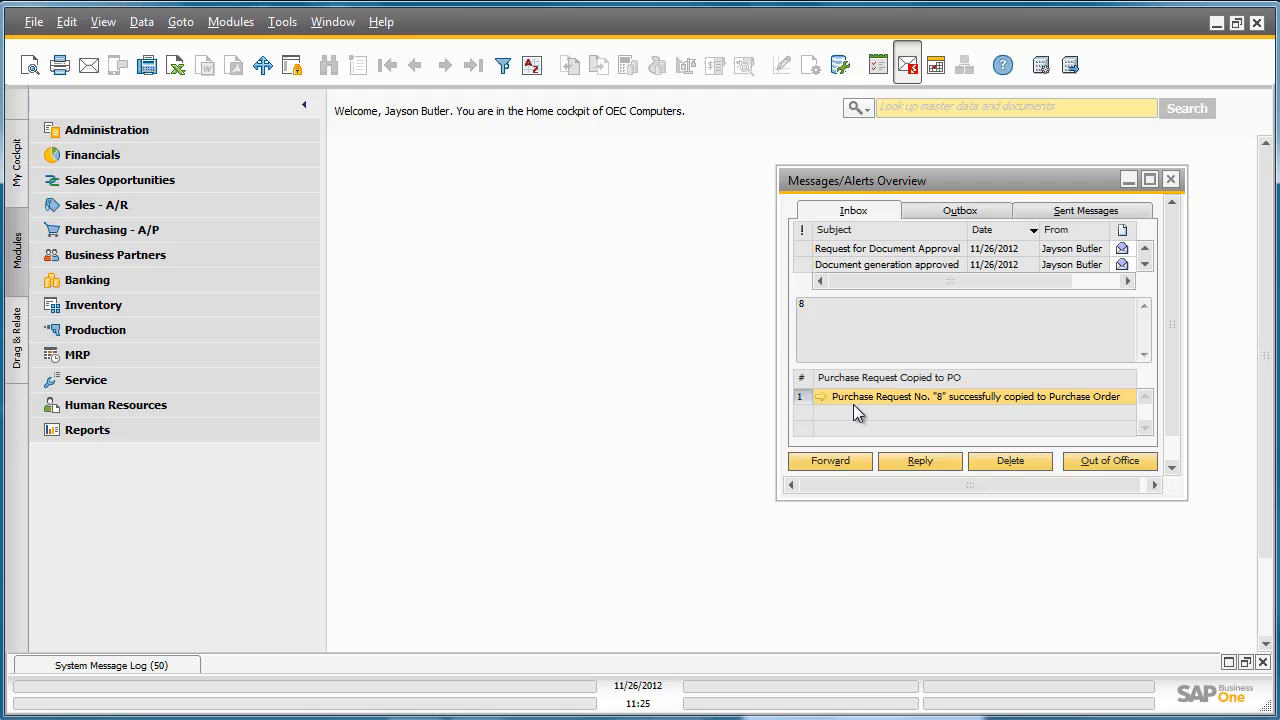
left_click(820, 397)
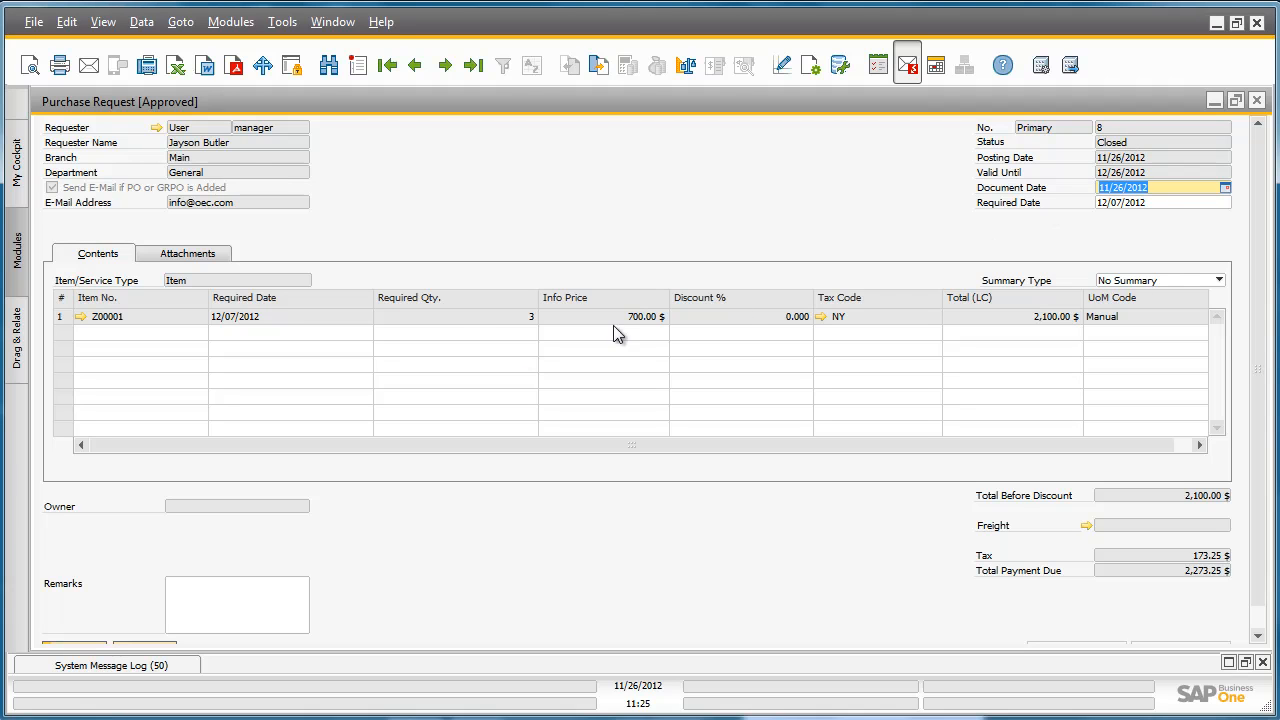
Show the purchase request's Relationship Map and open the linked purchase order from it.
right_click(456, 323)
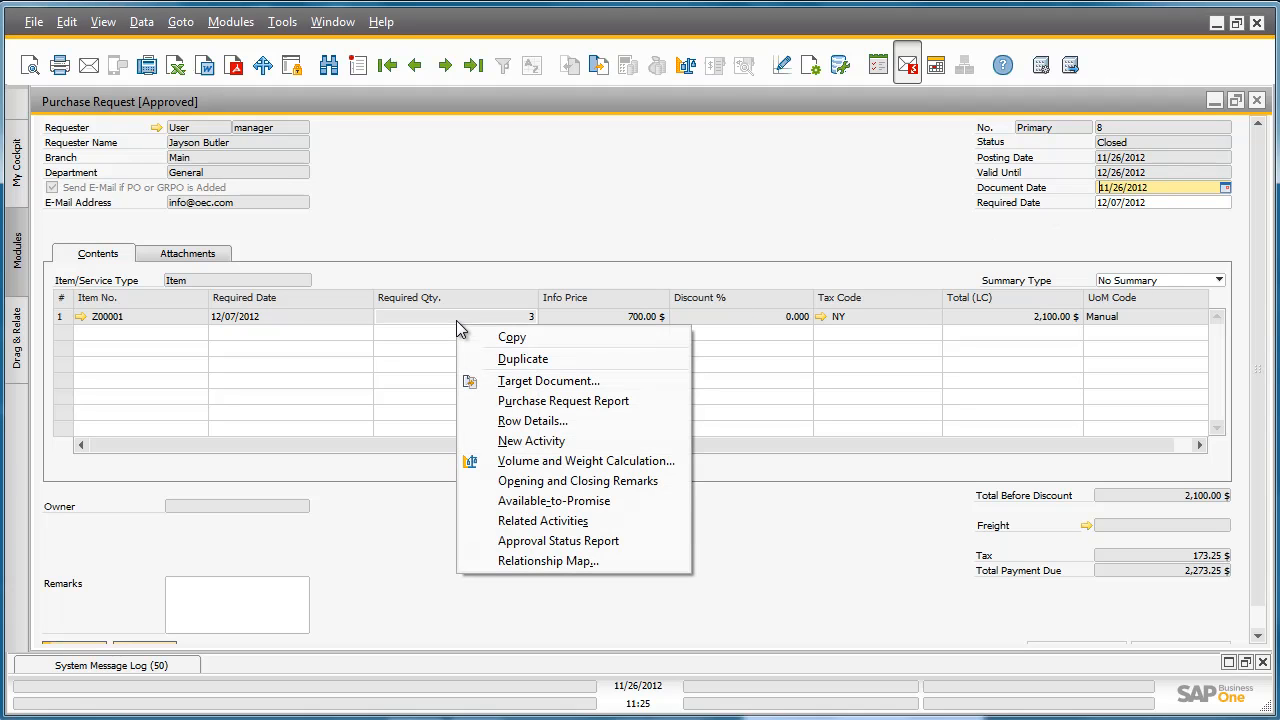
left_click(516, 563)
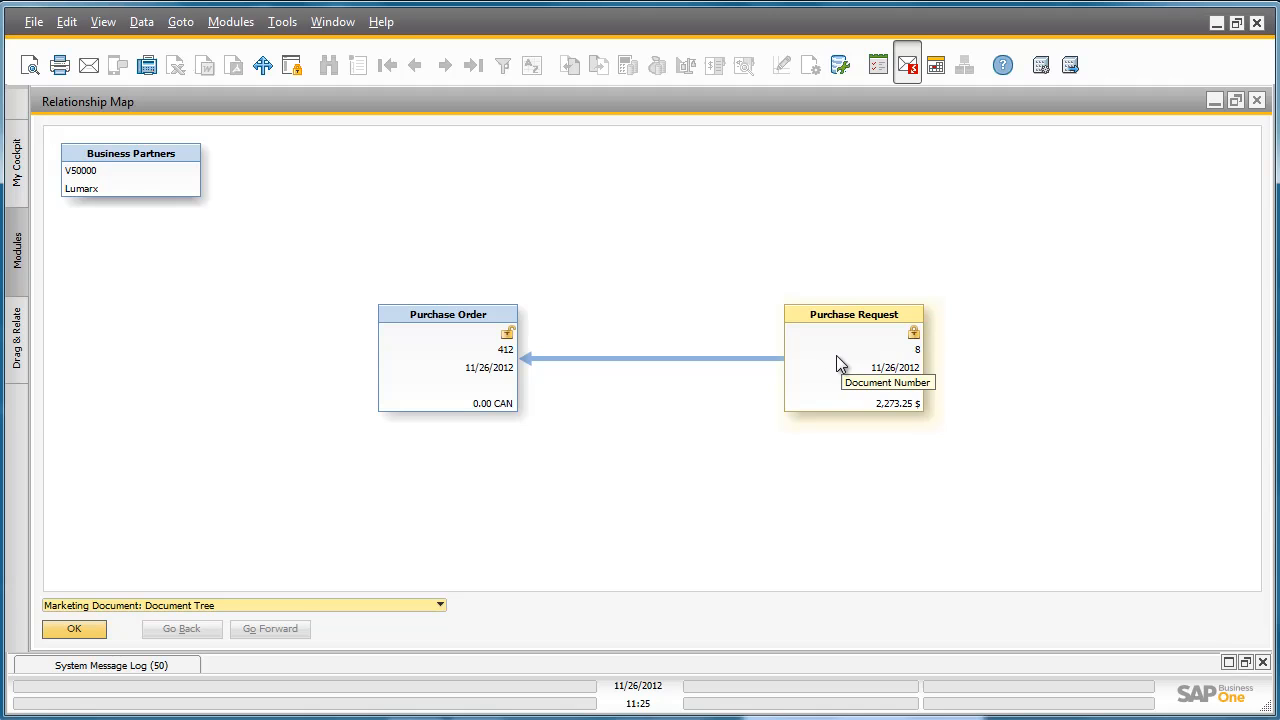
double_click(427, 356)
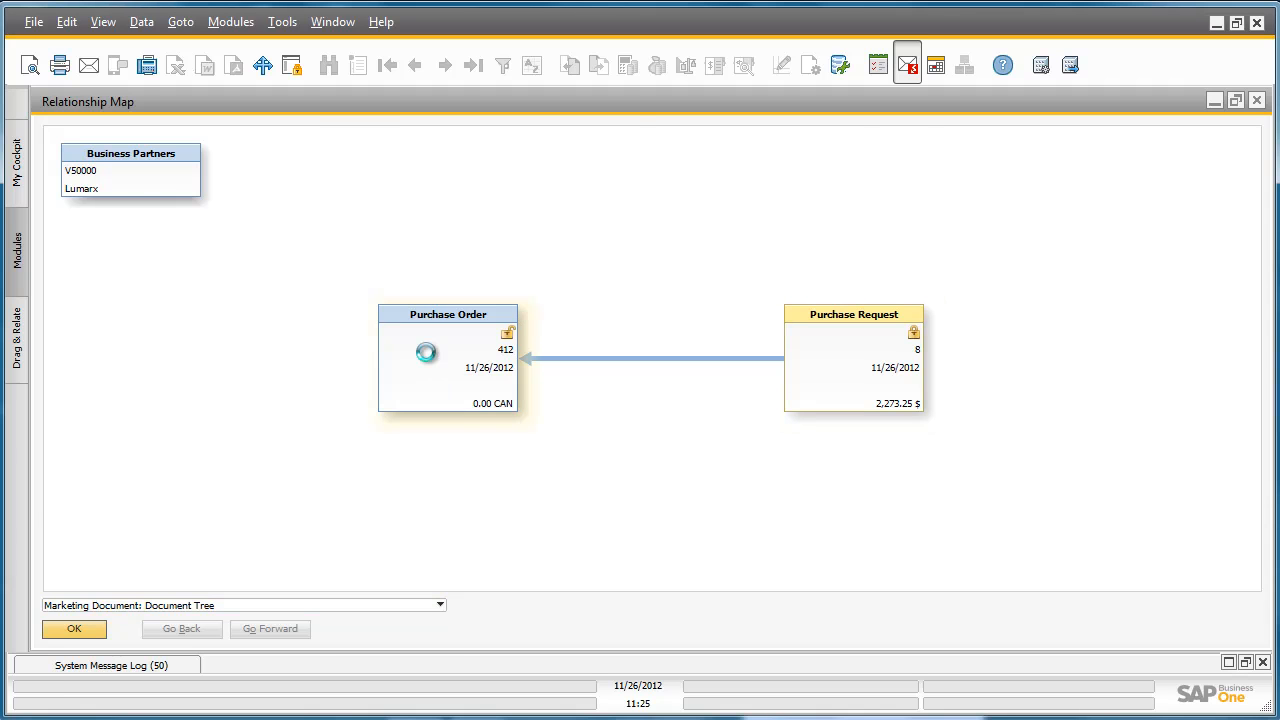